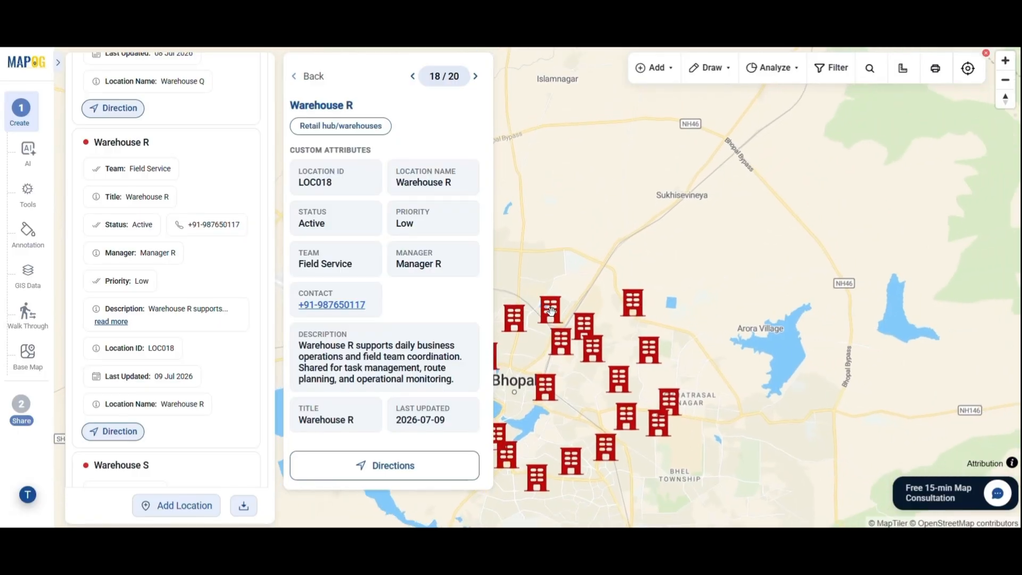
View Retail Hub E's details on the finished warehouse map around Bhopal
click(527, 331)
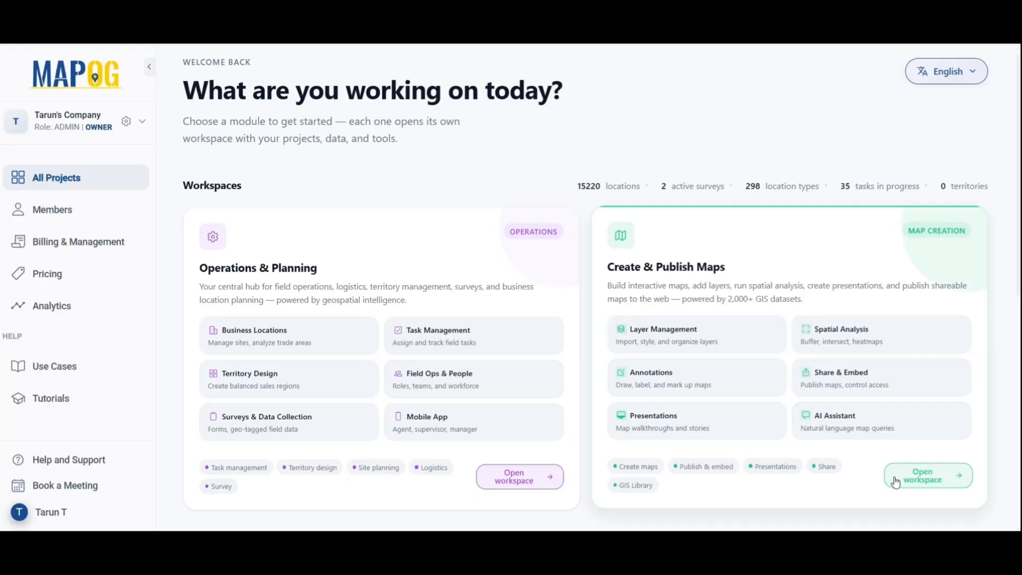
Start a new map in Create & Publish Maps from the Store Mapper template
click(924, 480)
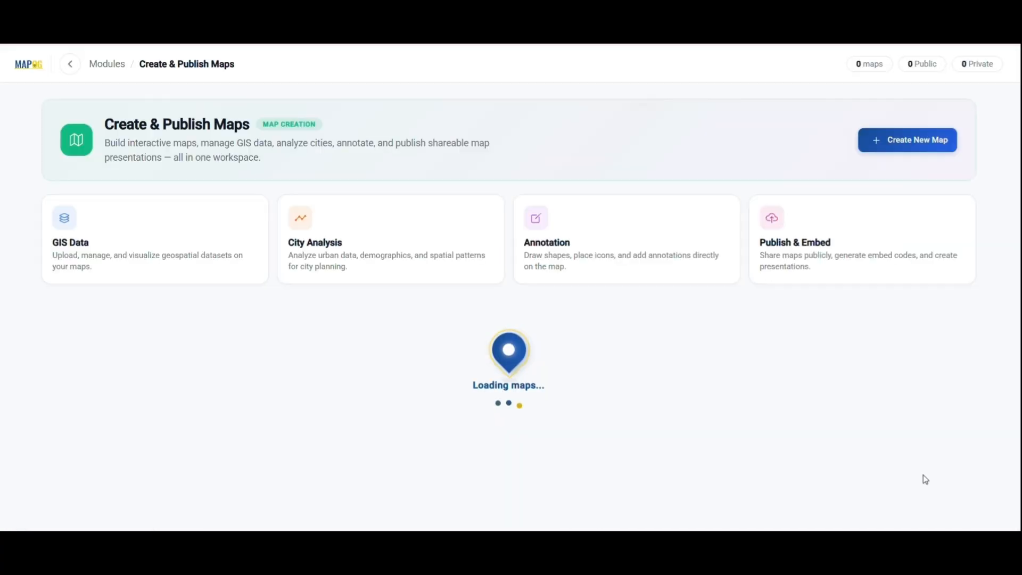
click(903, 140)
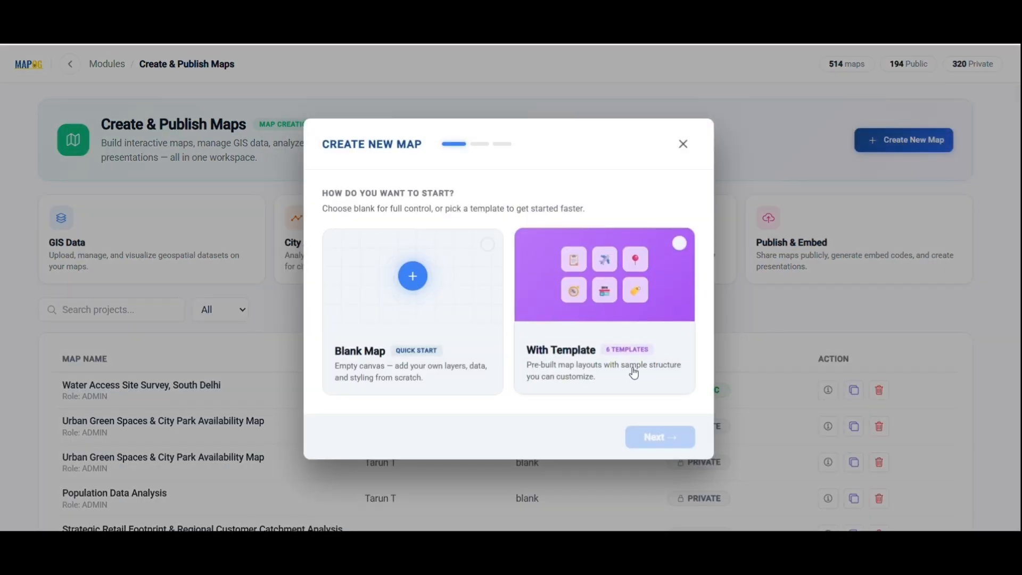
click(641, 393)
click(661, 437)
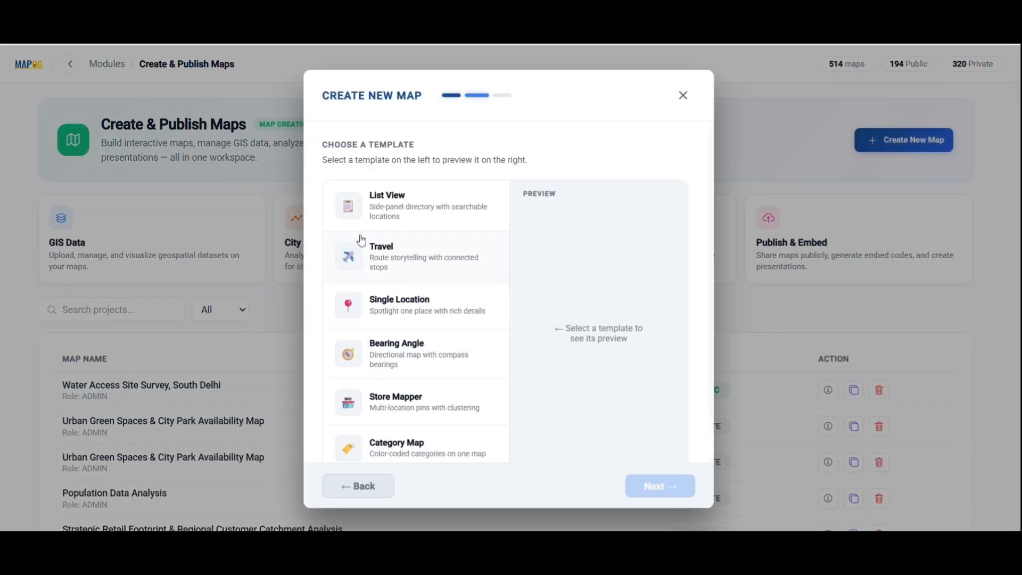
scroll(445, 437, down, 1)
click(451, 371)
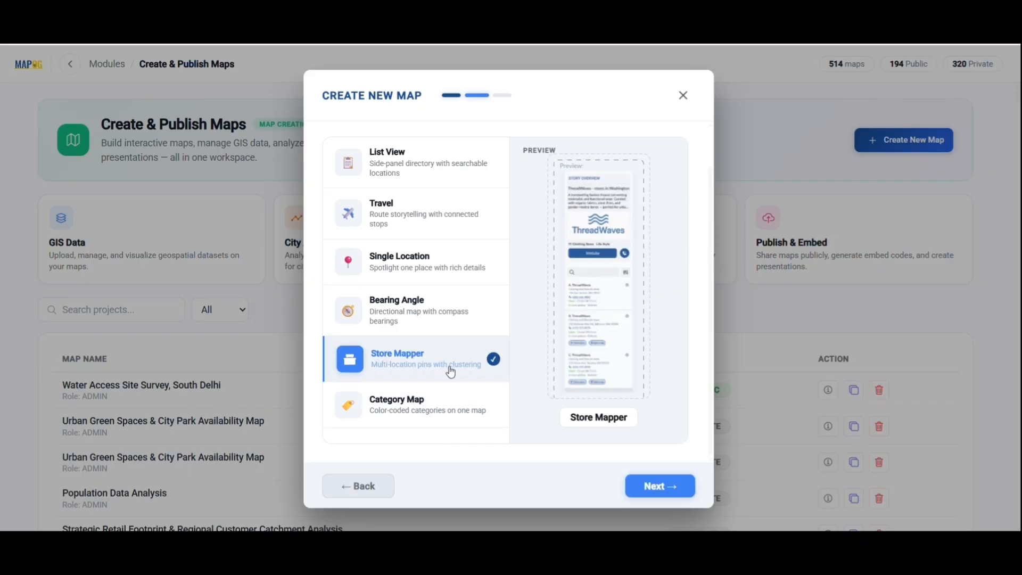
click(665, 486)
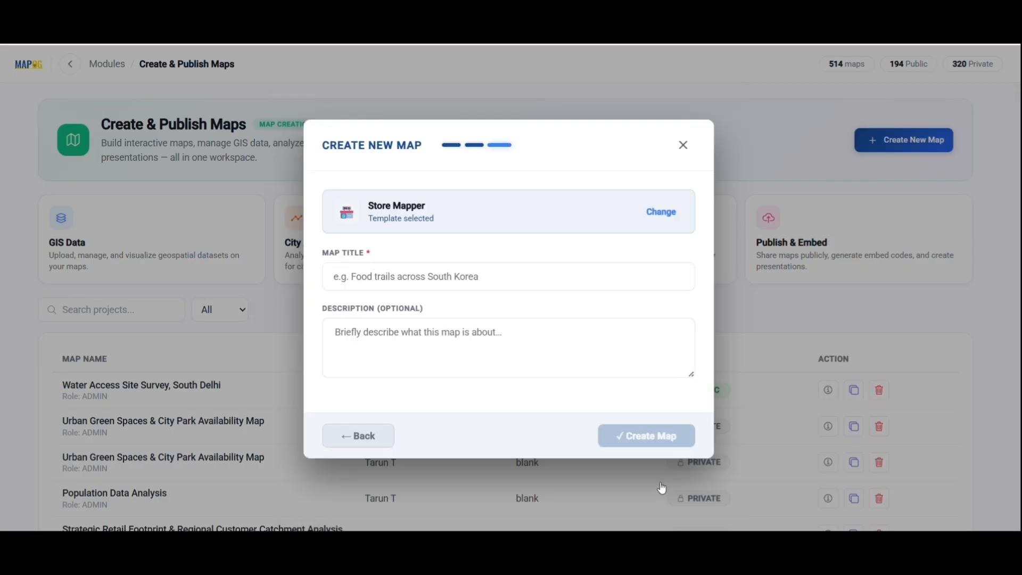
Title it 'Business Operations & Field Team Network', add a short description, and create it
click(477, 281)
text(Business Operations & Field Team Network)
click(418, 334)
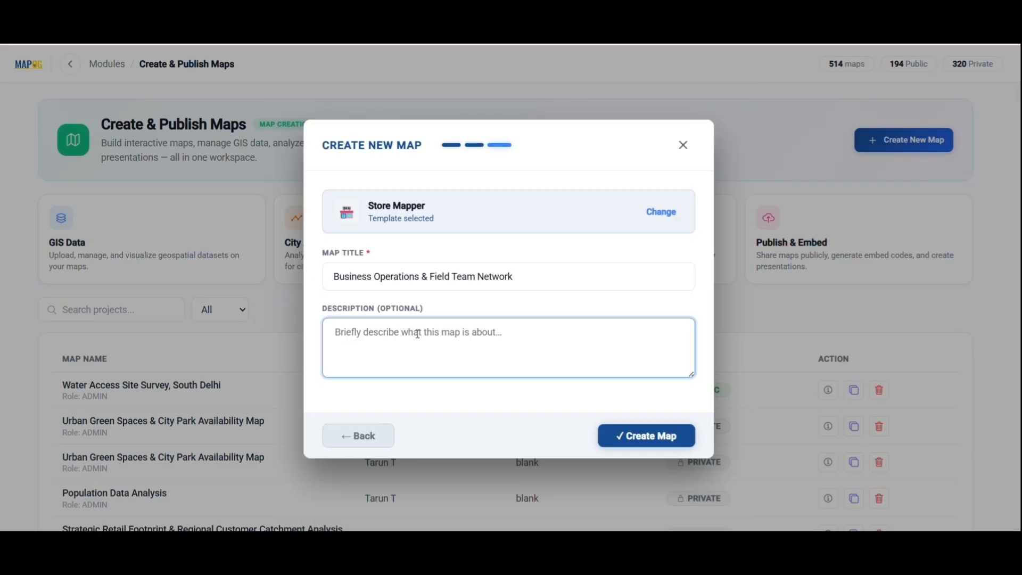
text(An interactive map that centralizes retail hubs, warehouses, and operational locations to help teams coordinate field activities, optimize routes, monitor site status, and collaborate efficiently through a single shareable workspace.)
click(646, 436)
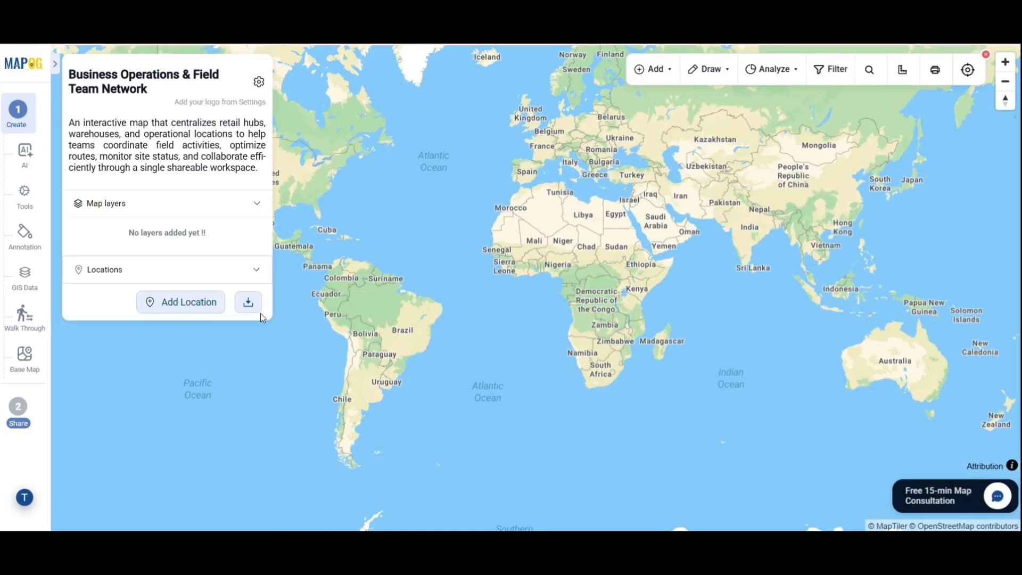
Upload the team logo image to the map through map settings
click(237, 212)
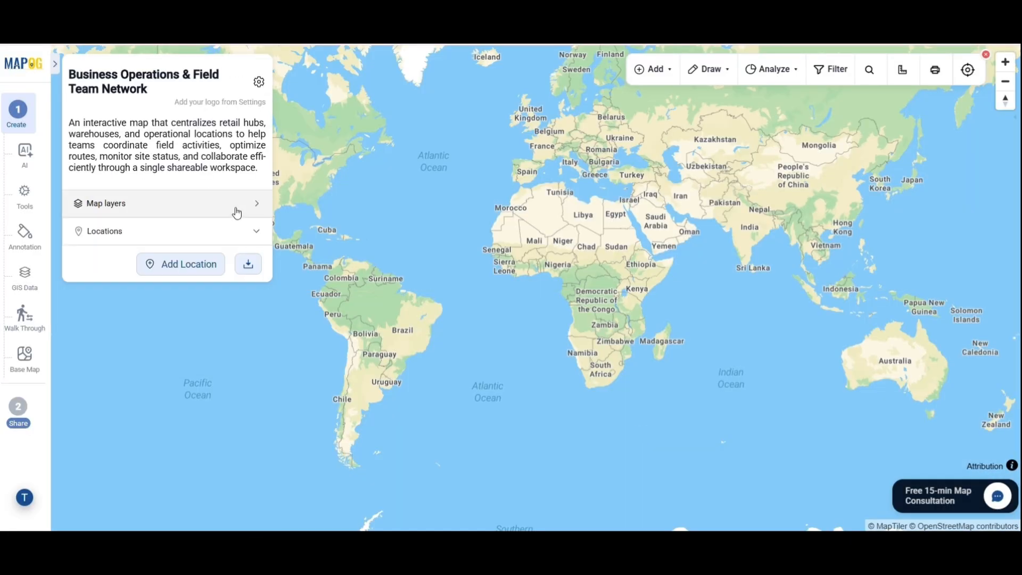
click(259, 81)
click(155, 334)
click(207, 92)
double_click(207, 92)
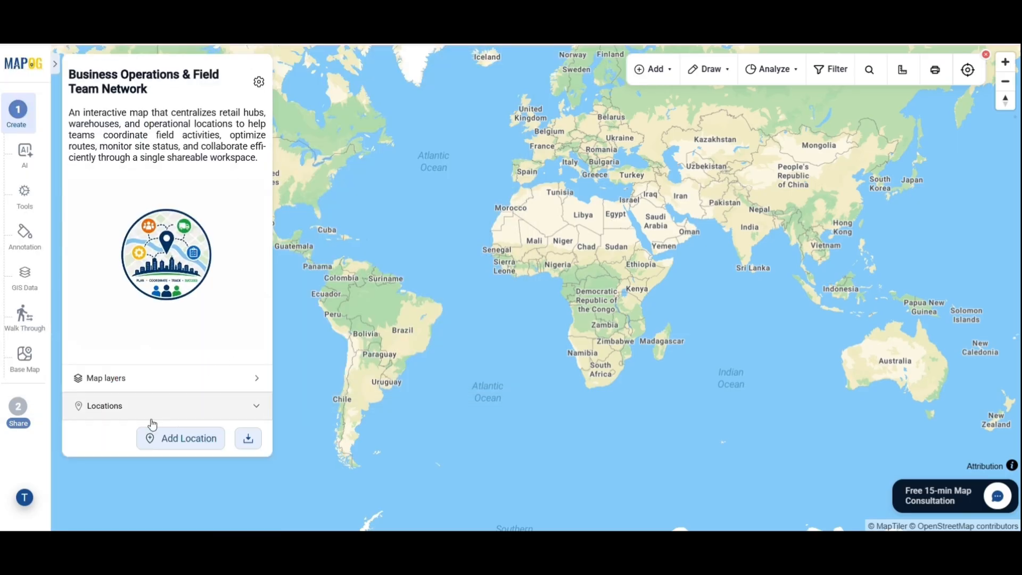
Go to adding locations by CSV upload and open the location types manager
click(159, 442)
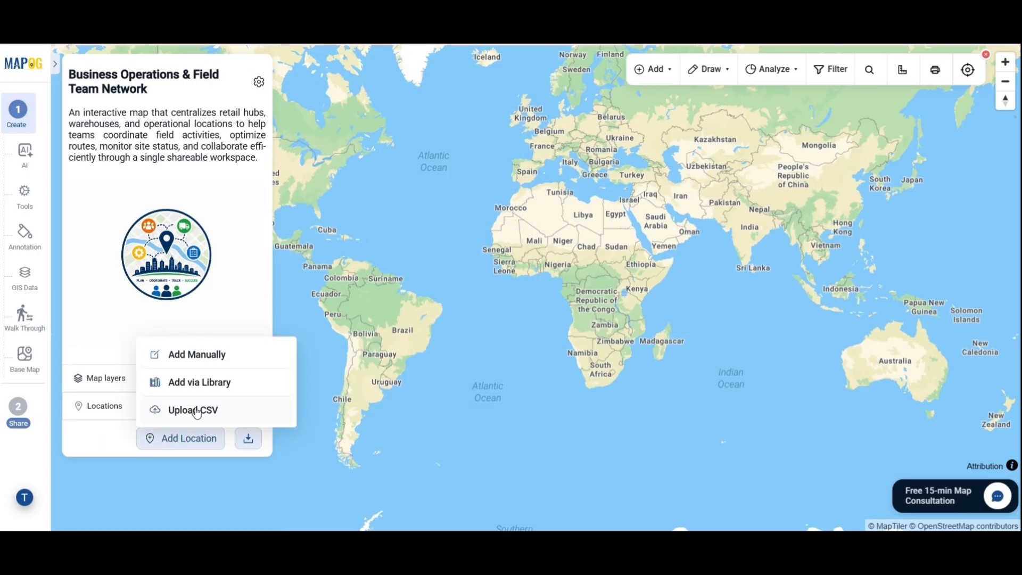
click(193, 410)
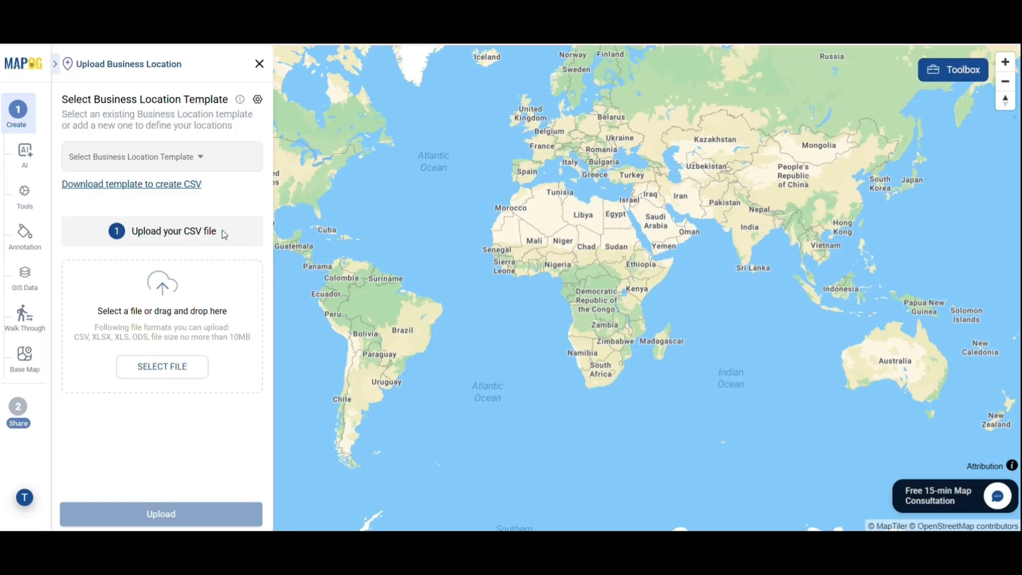
click(258, 101)
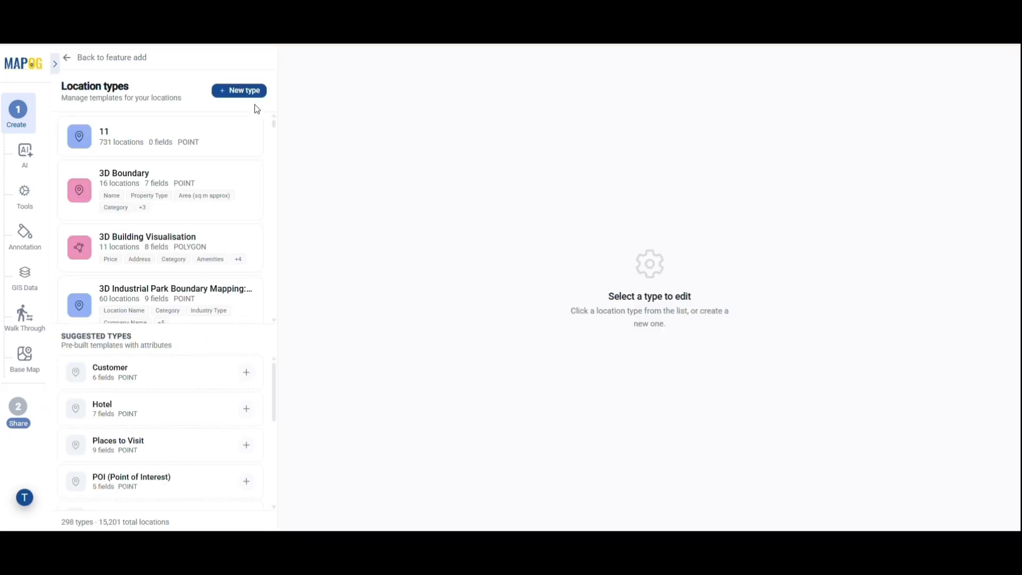
Create a red, single-pin point location type named 'Retail hub/warehouses'
click(250, 101)
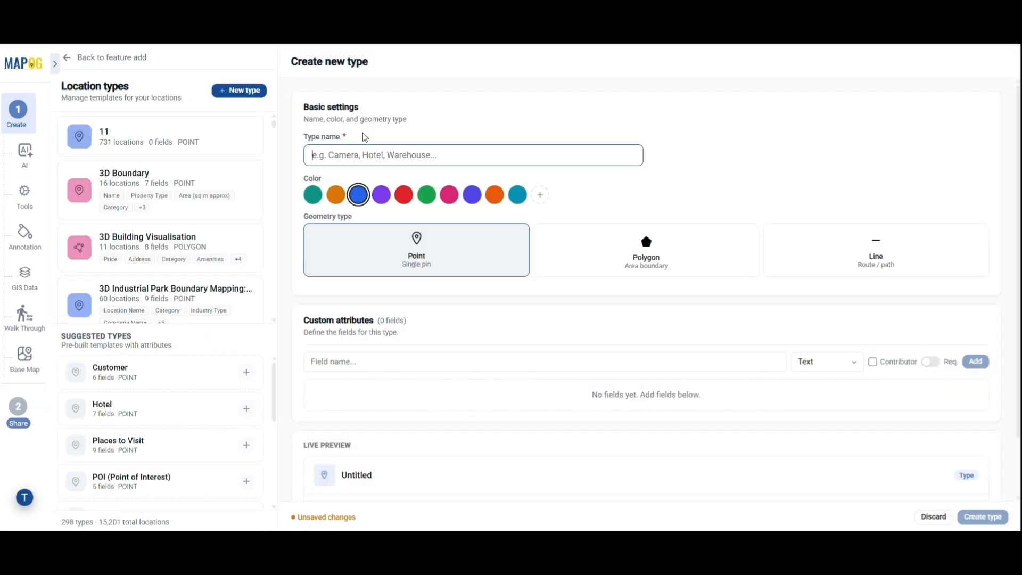
click(359, 159)
text(Retail hub/warehouses)
click(404, 194)
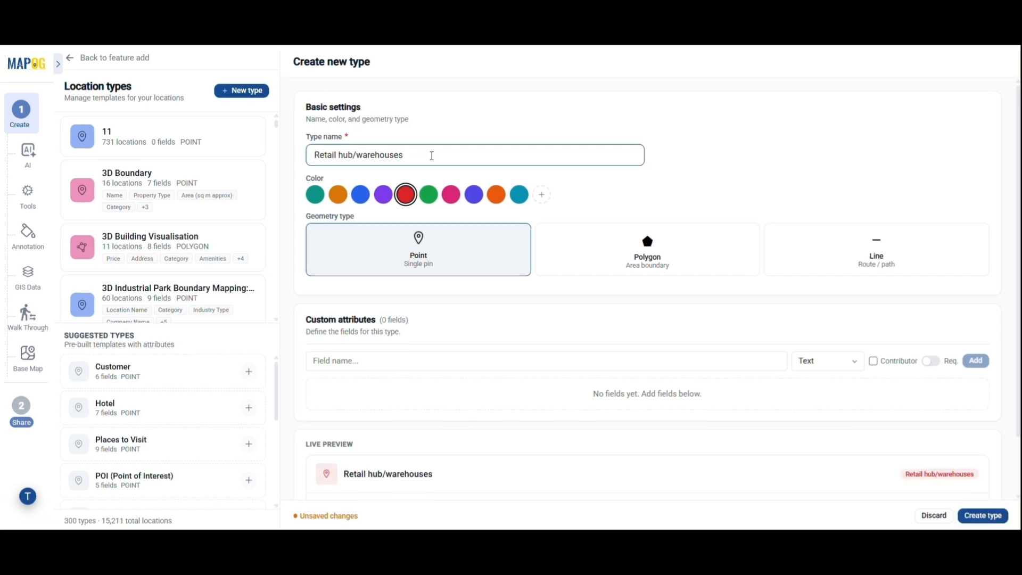
drag(404, 206, 418, 251)
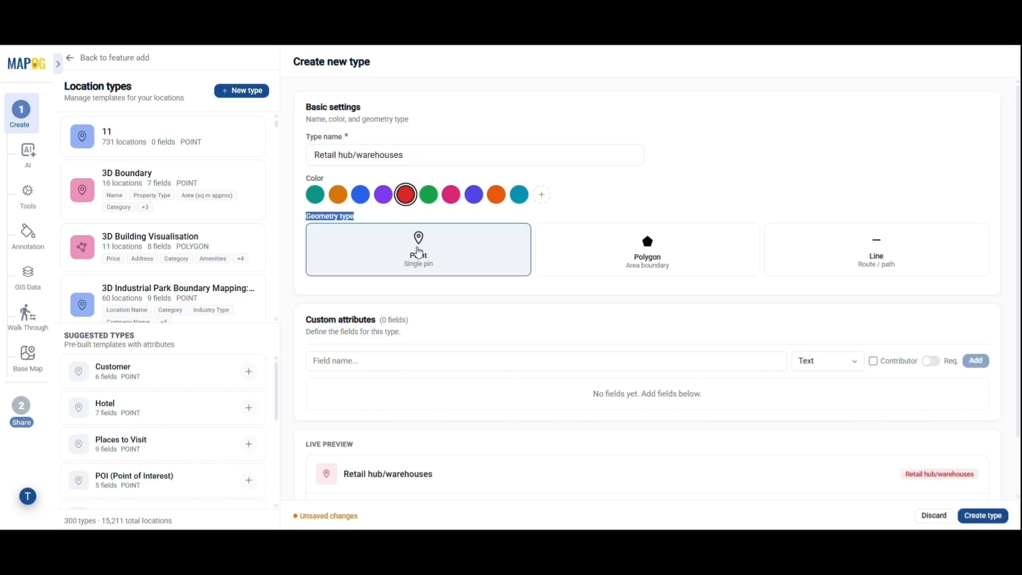
click(419, 254)
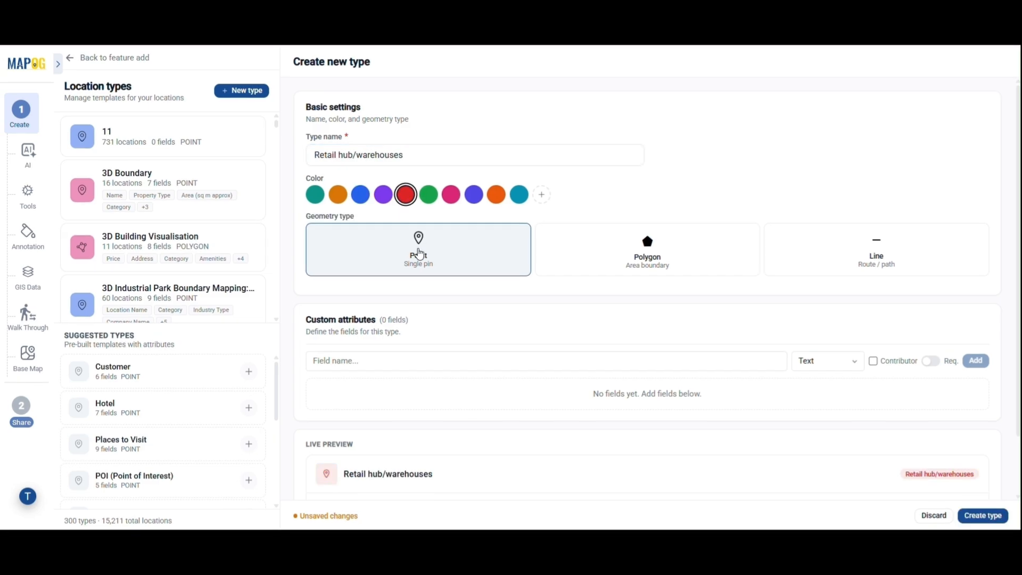
Add Location ID and Location Name as custom fields
click(482, 356)
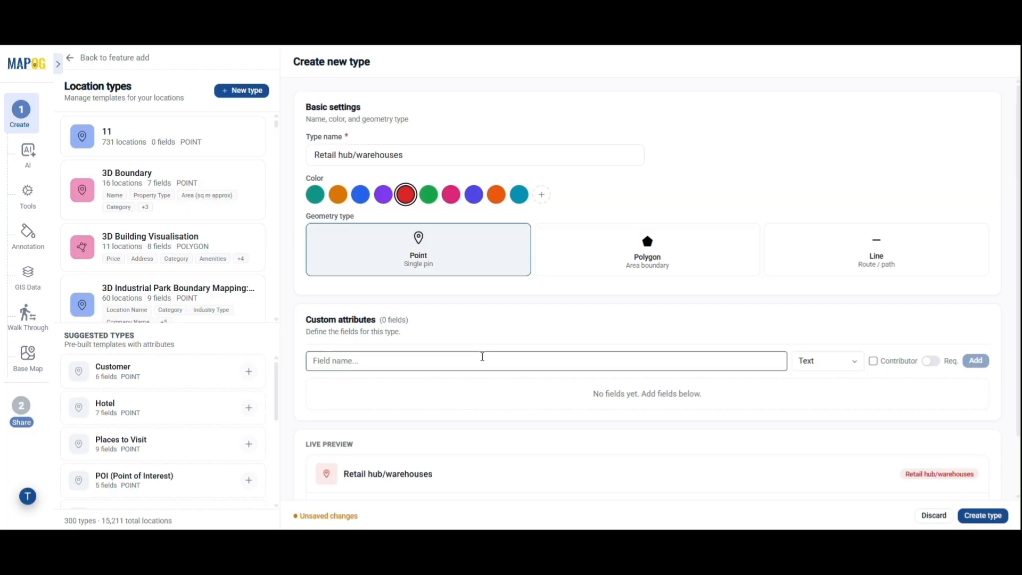
text(Location ID)
key(Return)
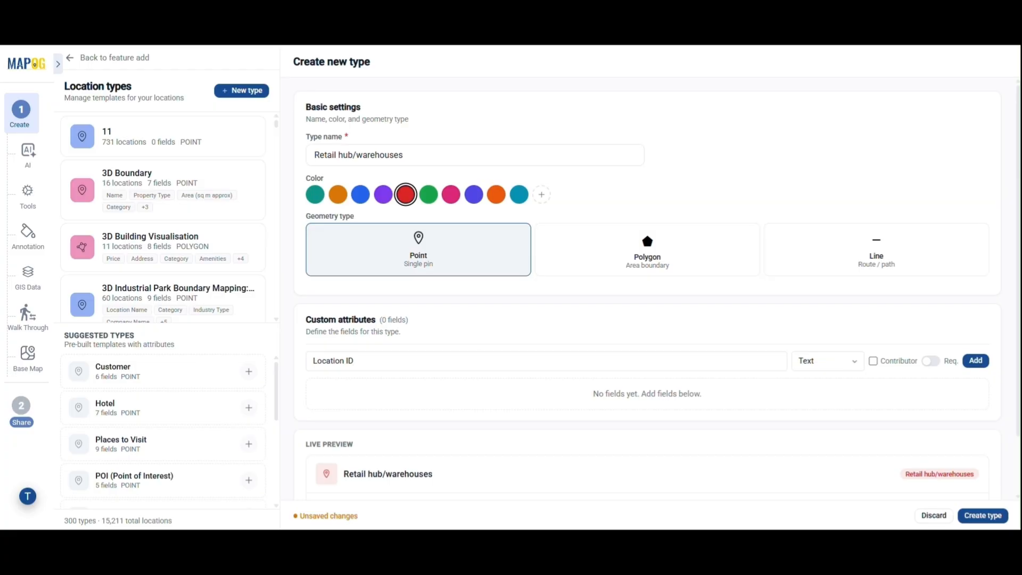
click(528, 405)
text(Location Name)
click(846, 409)
click(846, 409)
click(975, 411)
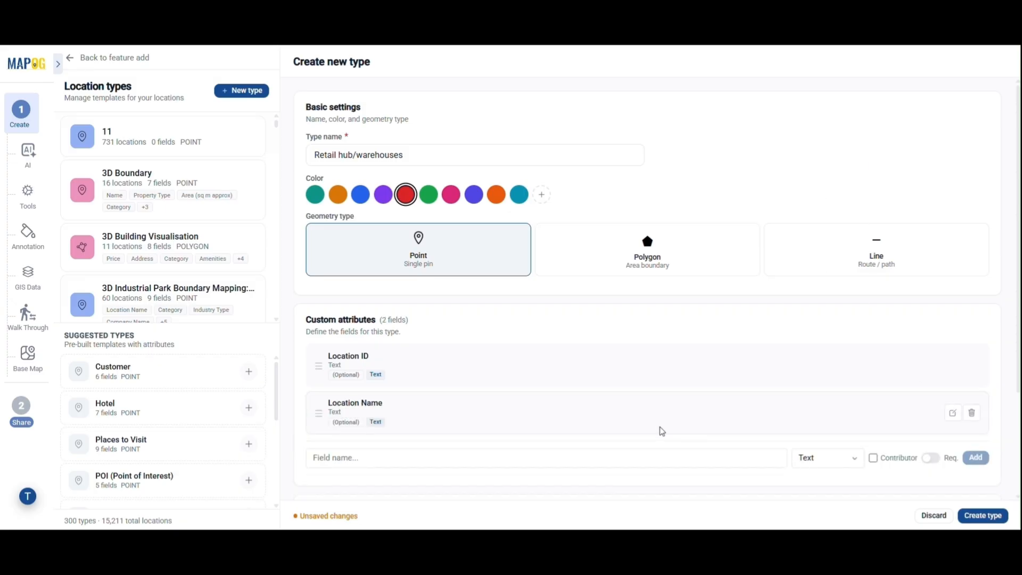
Add a Status dropdown with Active, Under Maintenance, Closed and Pending Approval
click(628, 455)
text(Status)
click(846, 462)
click(819, 330)
scroll(755, 312, down, 3)
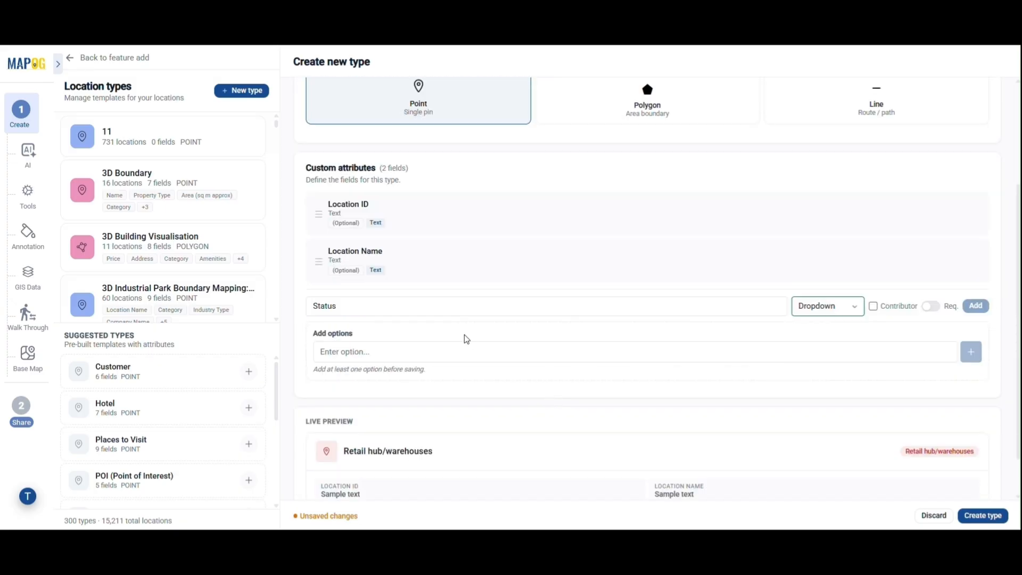
click(889, 357)
text(Active)
key(Return)
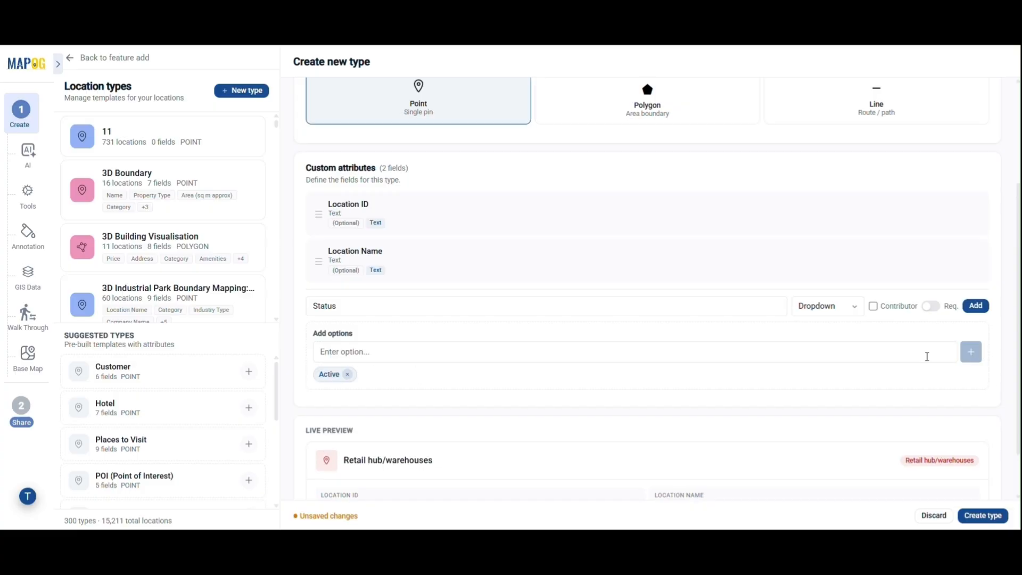
click(627, 349)
text(Under Maintenance)
key(Return)
click(494, 352)
text(Closed)
click(970, 353)
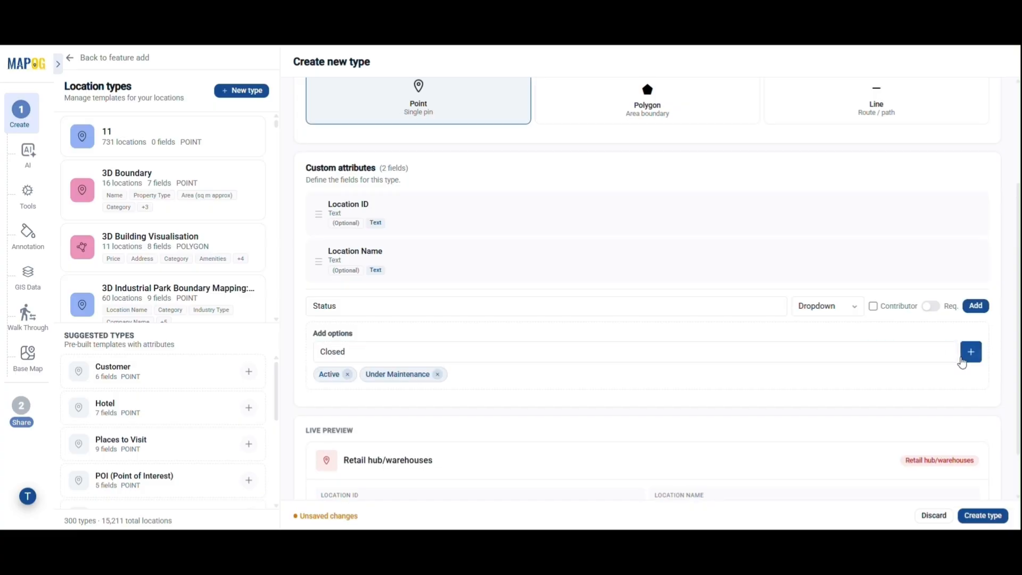
click(416, 352)
text(Pending Approval)
click(970, 352)
scroll(958, 320, down, 1)
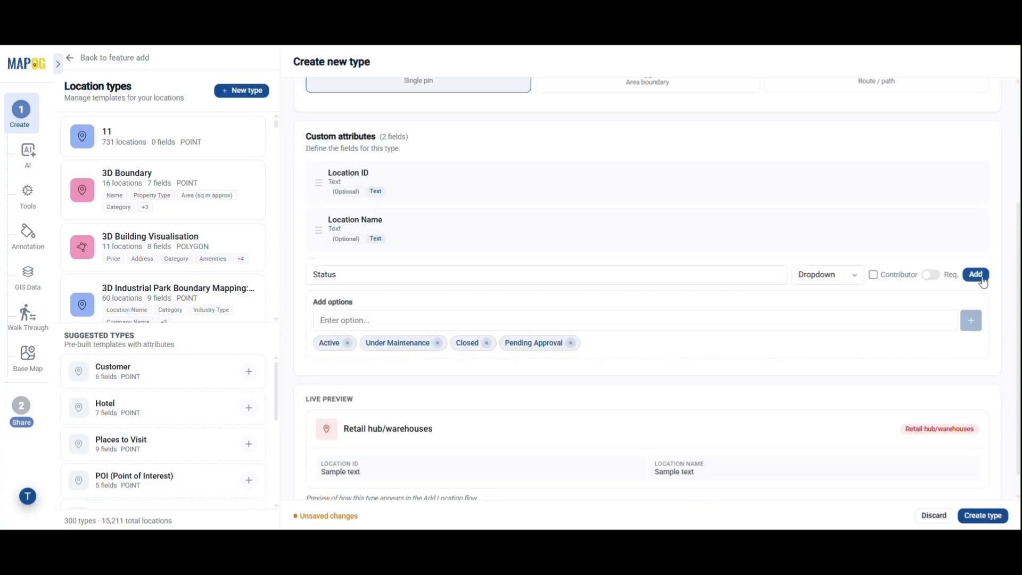
click(976, 274)
Add a Priority dropdown with options High, Medium and Low
text(Priority)
click(827, 322)
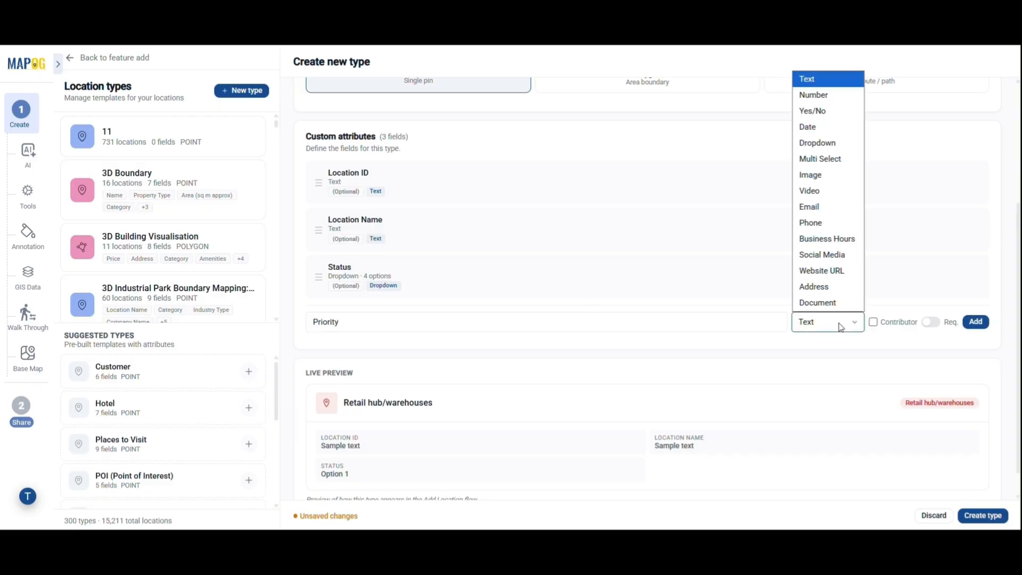
click(814, 143)
click(364, 368)
text(High)
key(Return)
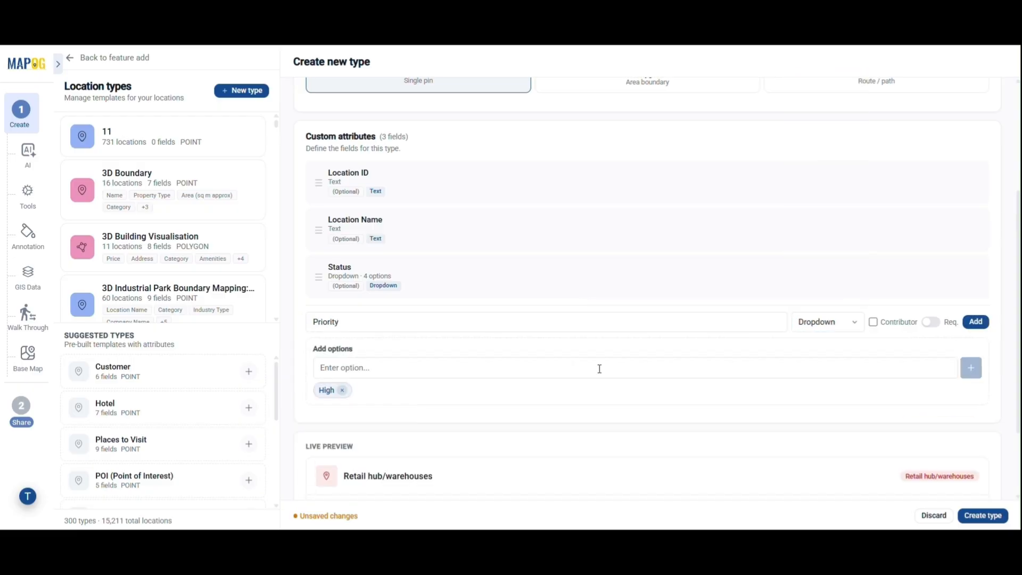
text(Medium)
click(971, 367)
click(704, 367)
text(Low)
key(Return)
click(975, 322)
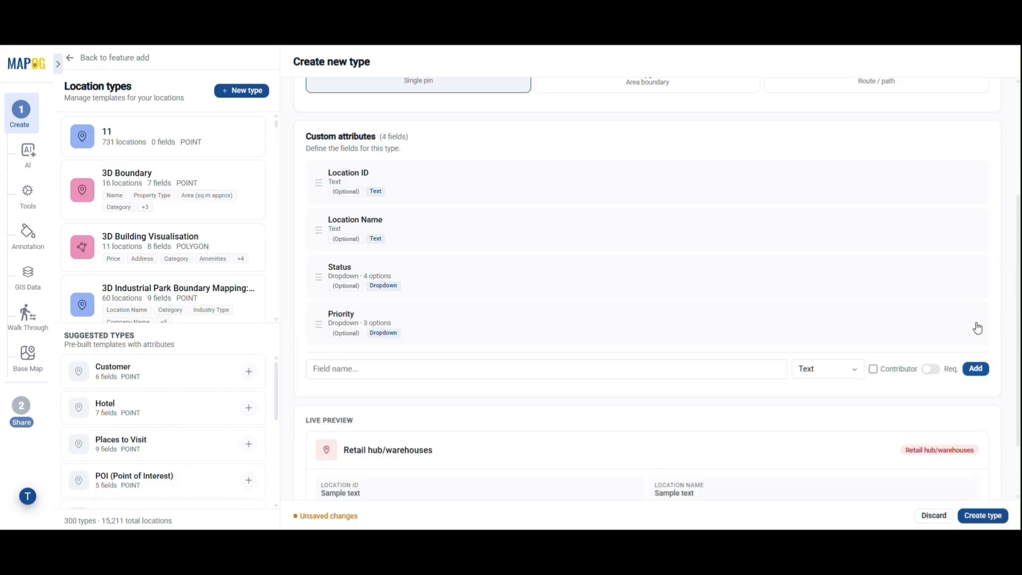
Add a Team dropdown with Logistics, Sales and Operations, then create the type
scroll(563, 387, down, 2)
click(497, 292)
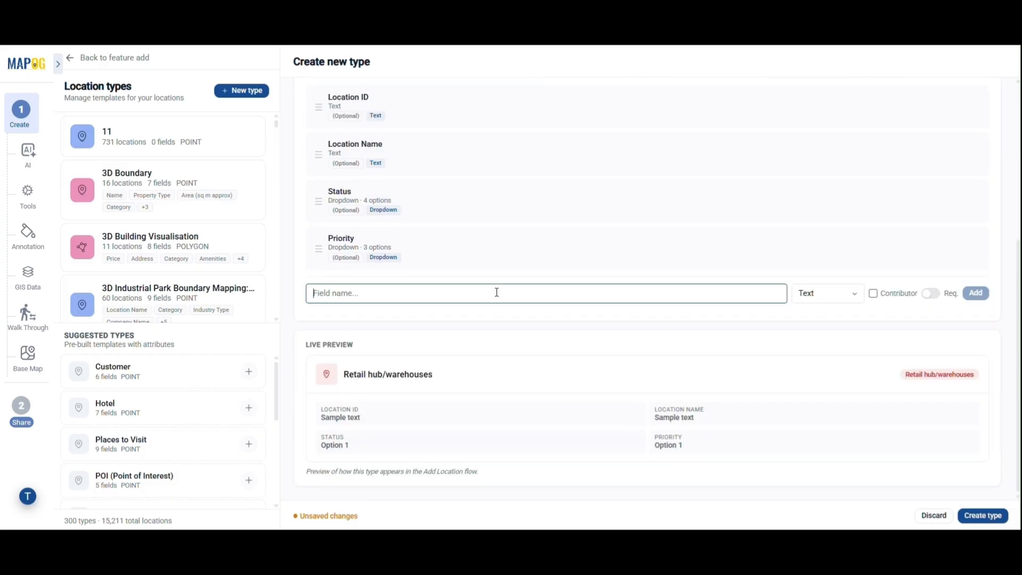
text(Team)
click(828, 292)
click(806, 123)
click(428, 335)
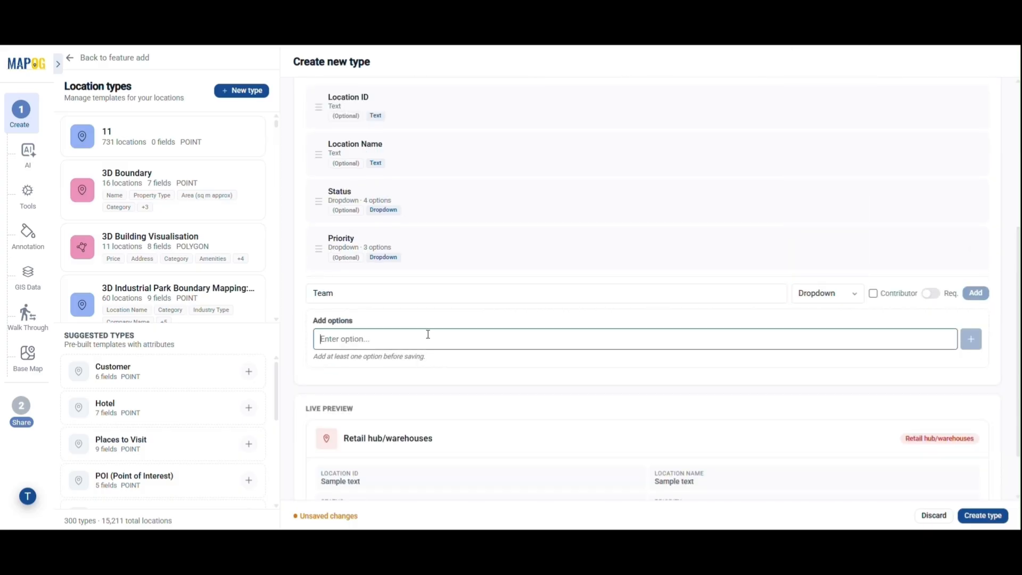
text(Logistics)
key(Return)
text(Sales)
key(Return)
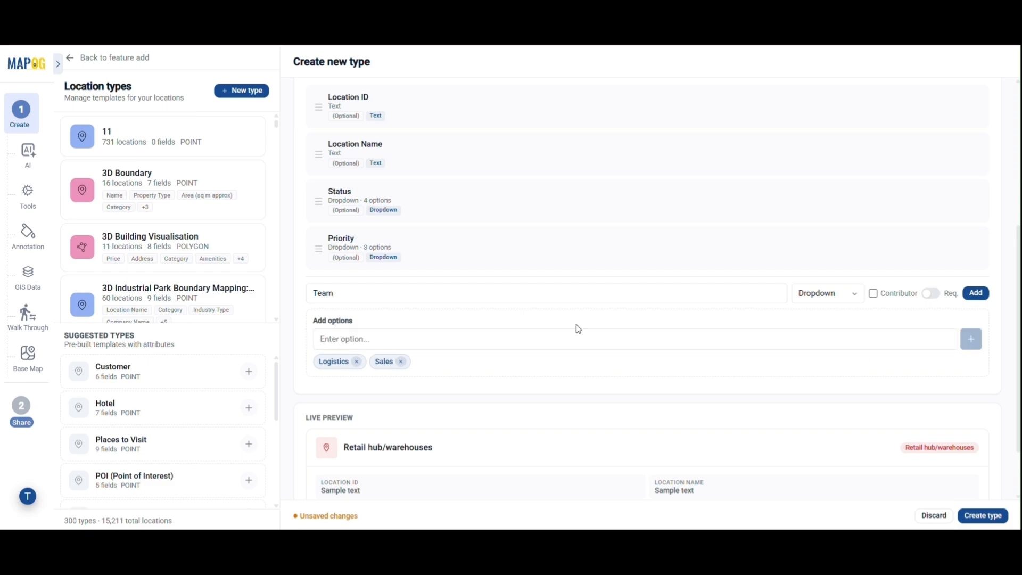
click(553, 333)
text(Operations)
click(972, 339)
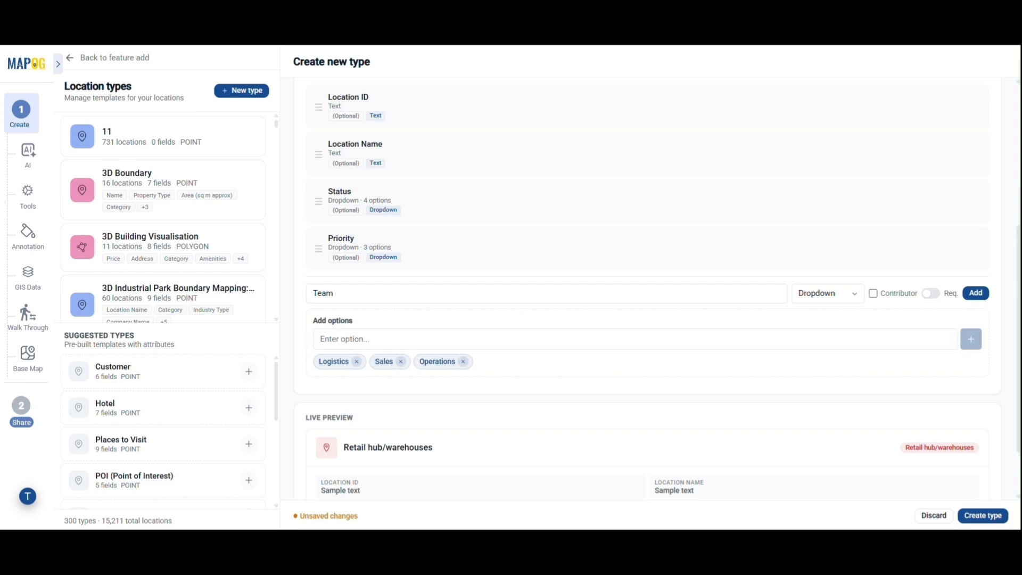
click(389, 344)
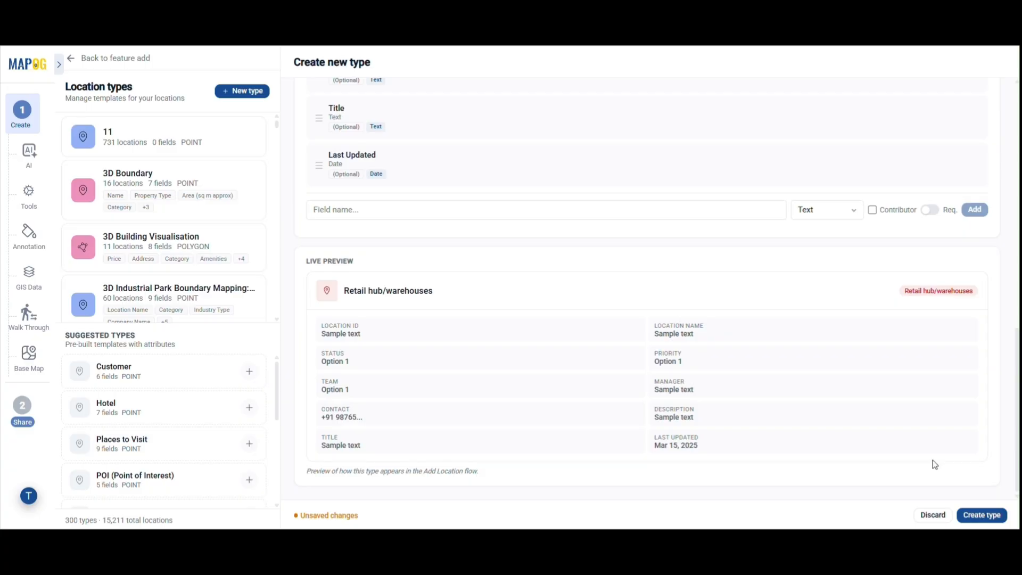
click(981, 515)
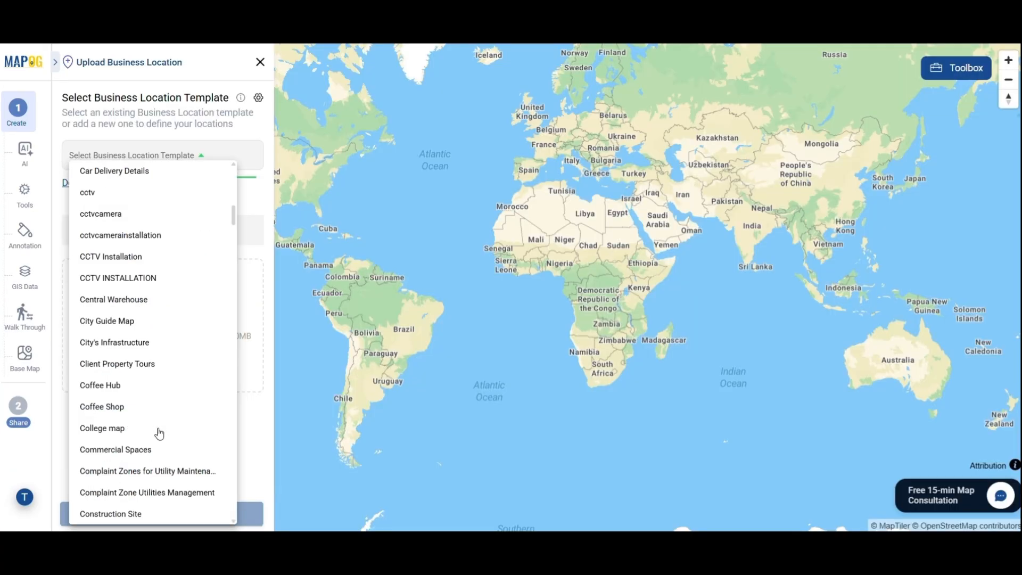
Upload Shareable_Map_Business_Operations_Field_Teams_Madhya_Pradesh.csv under Retail hub/warehouses with auto-generated ids
scroll(155, 429, down, 20)
scroll(157, 432, down, 20)
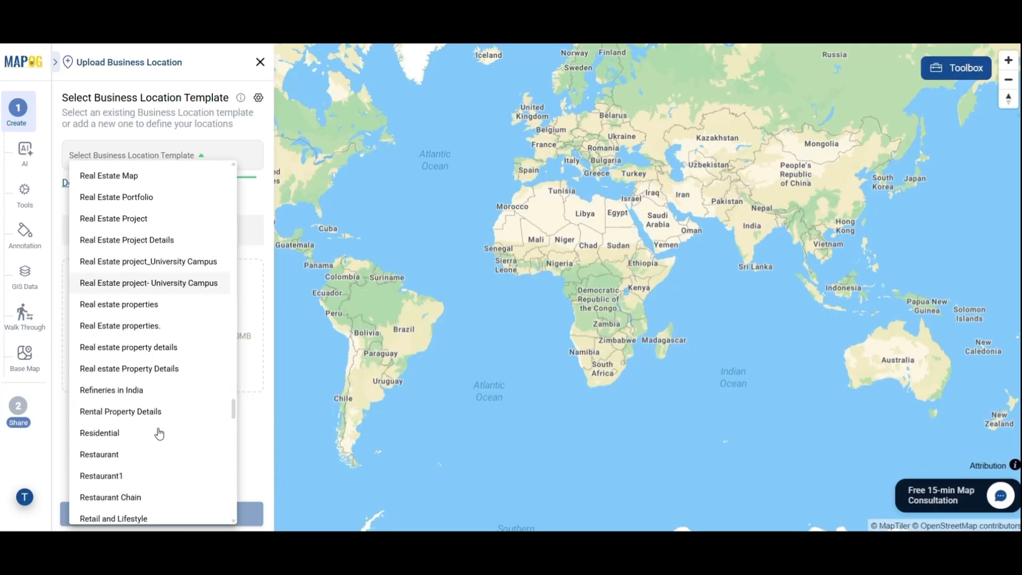
scroll(139, 266, up, 3)
click(128, 351)
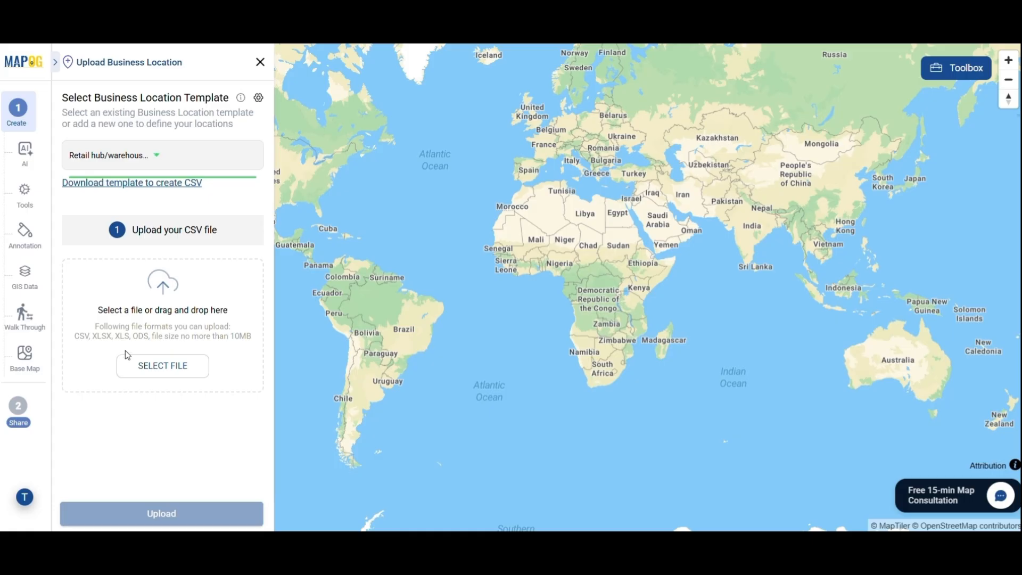
click(162, 366)
click(224, 91)
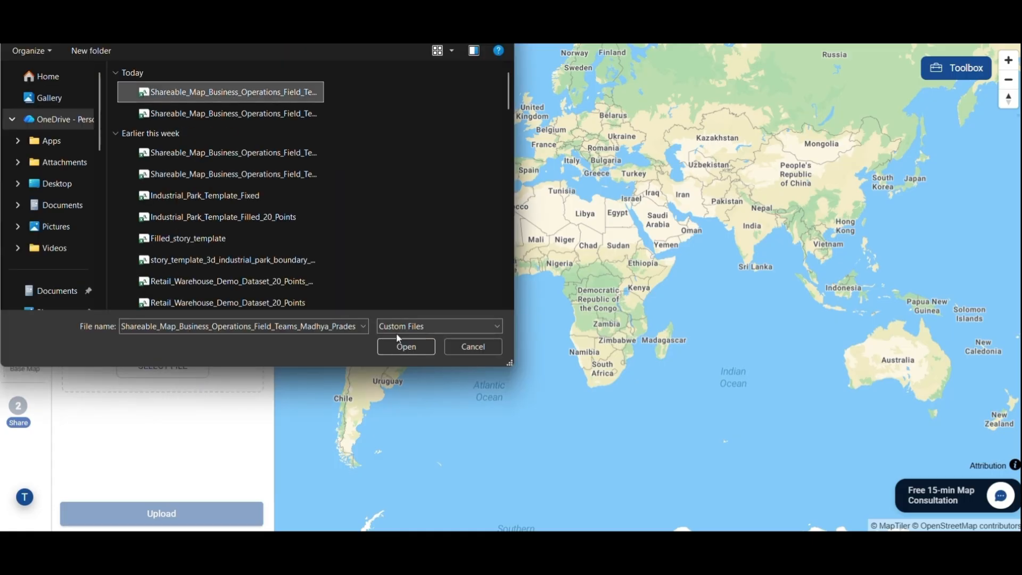
click(401, 346)
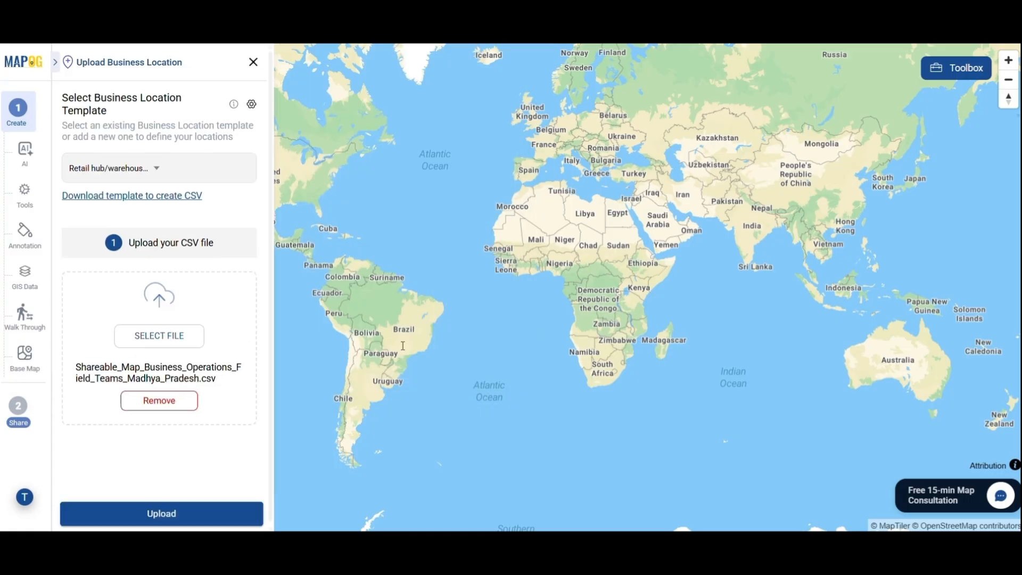
click(167, 515)
click(168, 224)
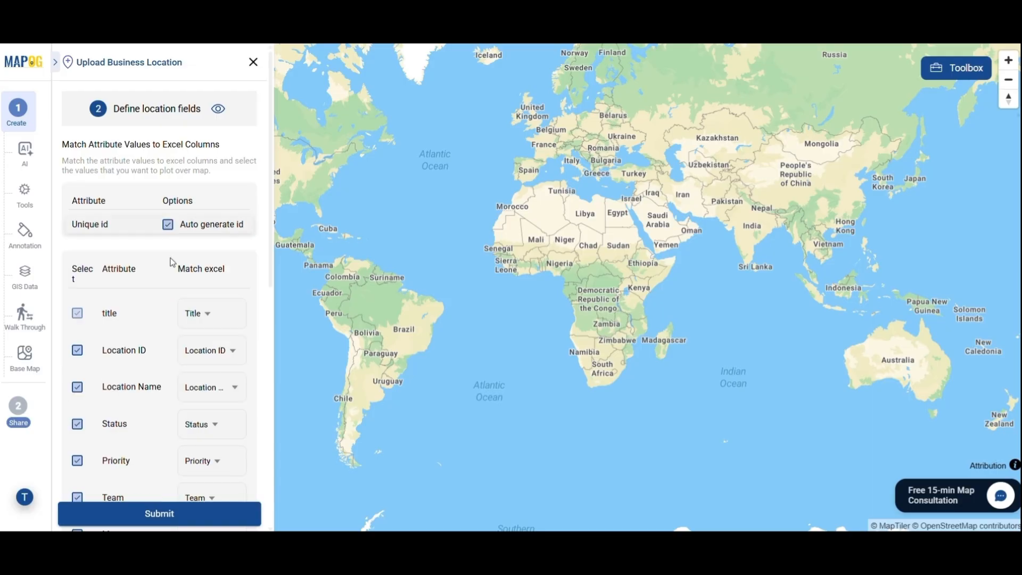
Match Latitude and Longitude to their CSV columns and submit to plot 20 locations
scroll(168, 413, down, 4)
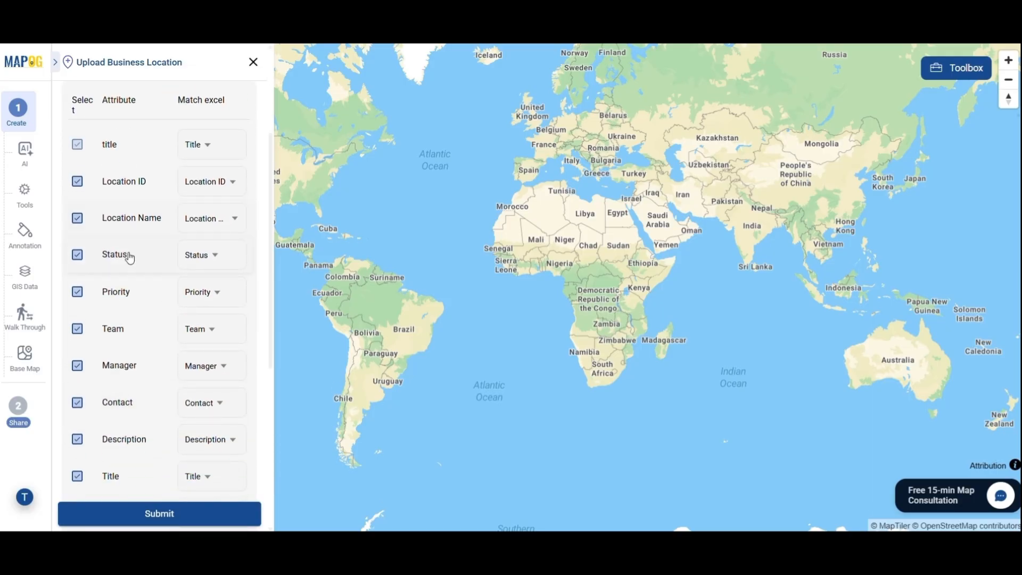
scroll(176, 473, down, 6)
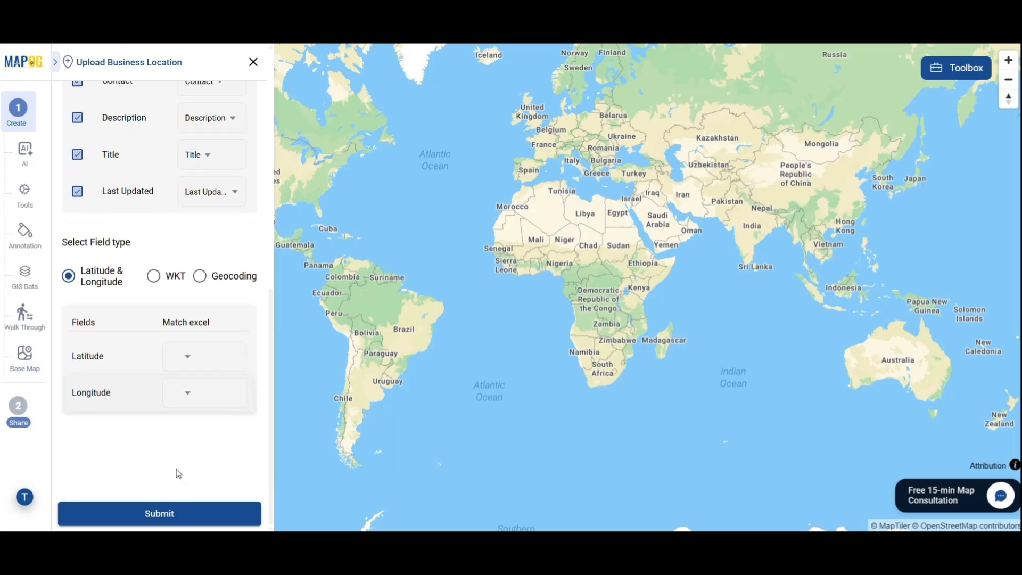
click(191, 356)
click(208, 255)
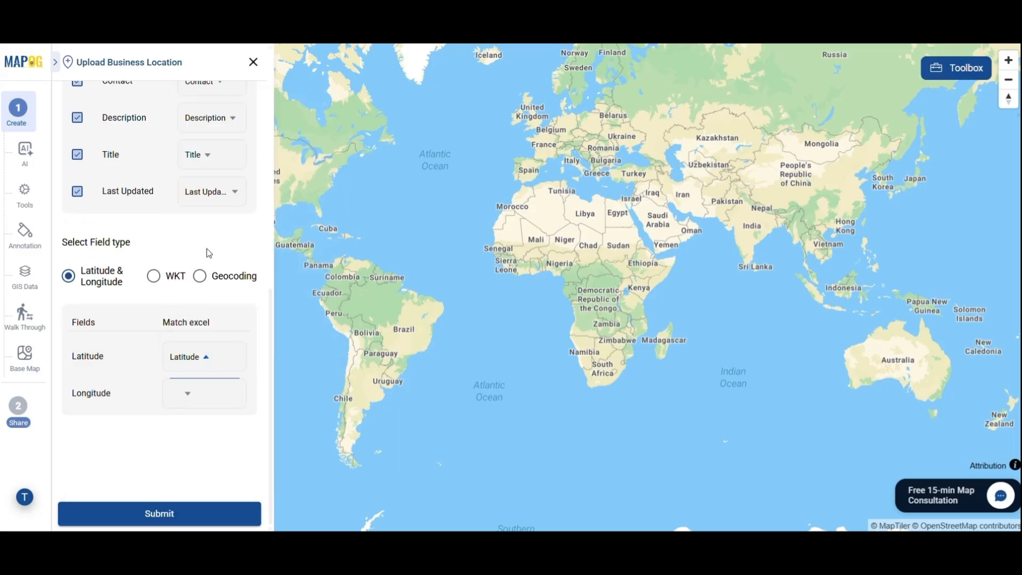
click(189, 393)
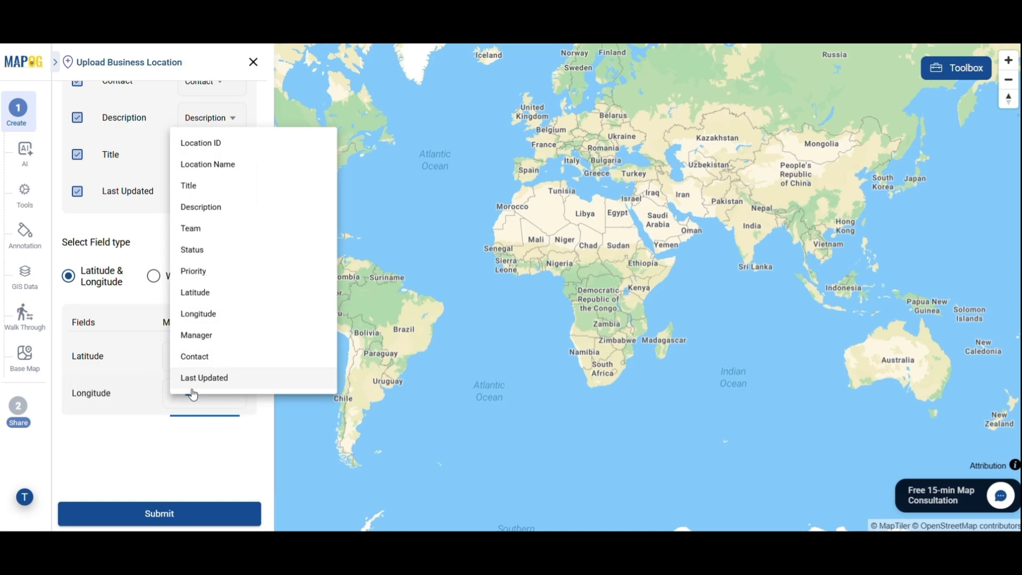
click(201, 317)
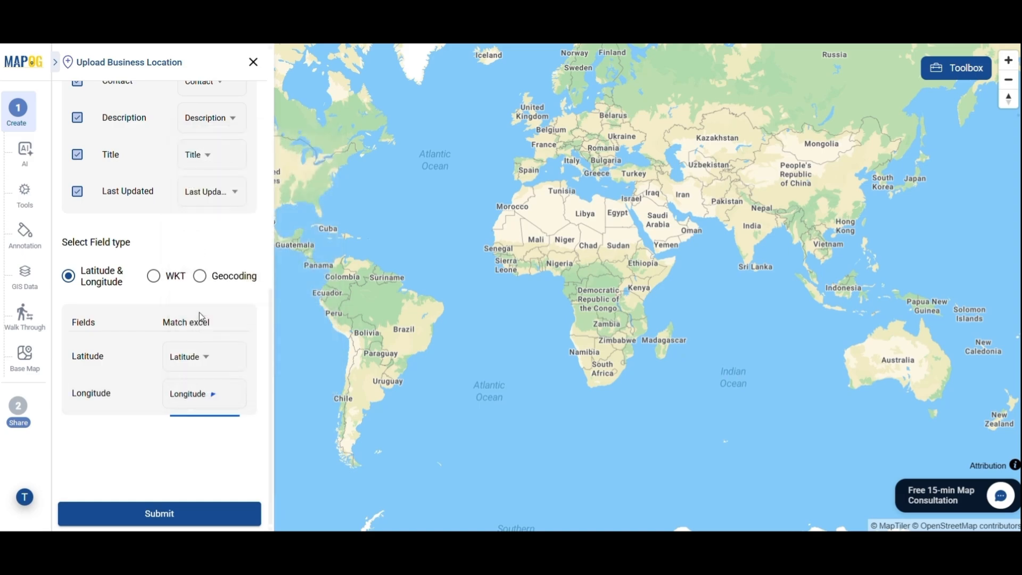
click(160, 517)
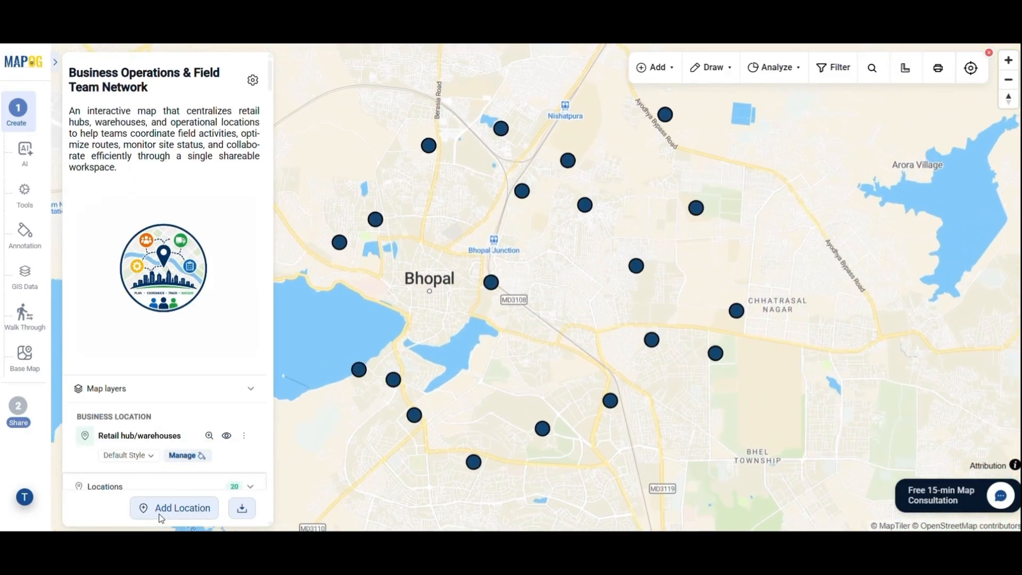
Create a new layer style using the building icon for markers
click(184, 456)
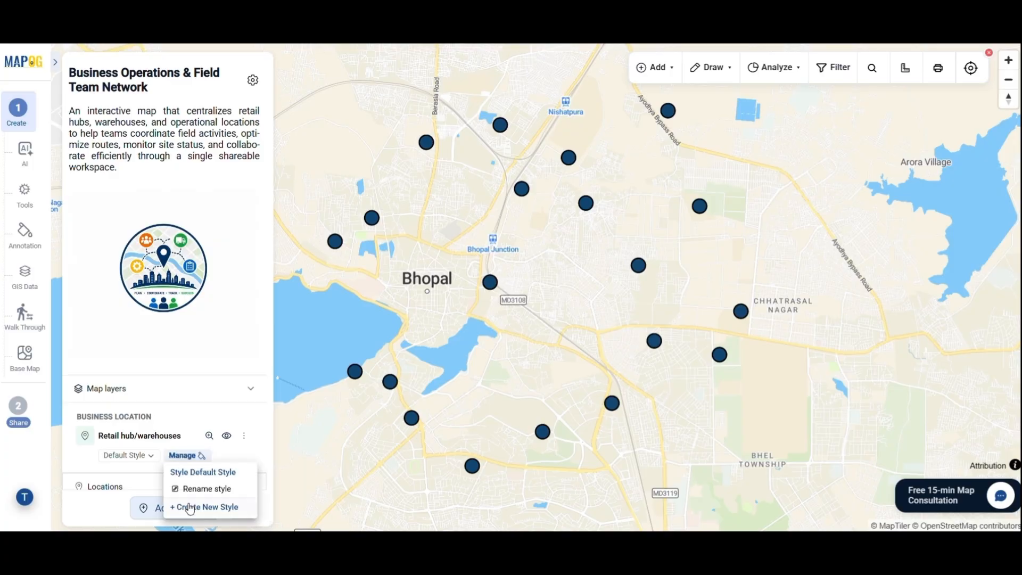
click(203, 507)
click(202, 271)
click(196, 325)
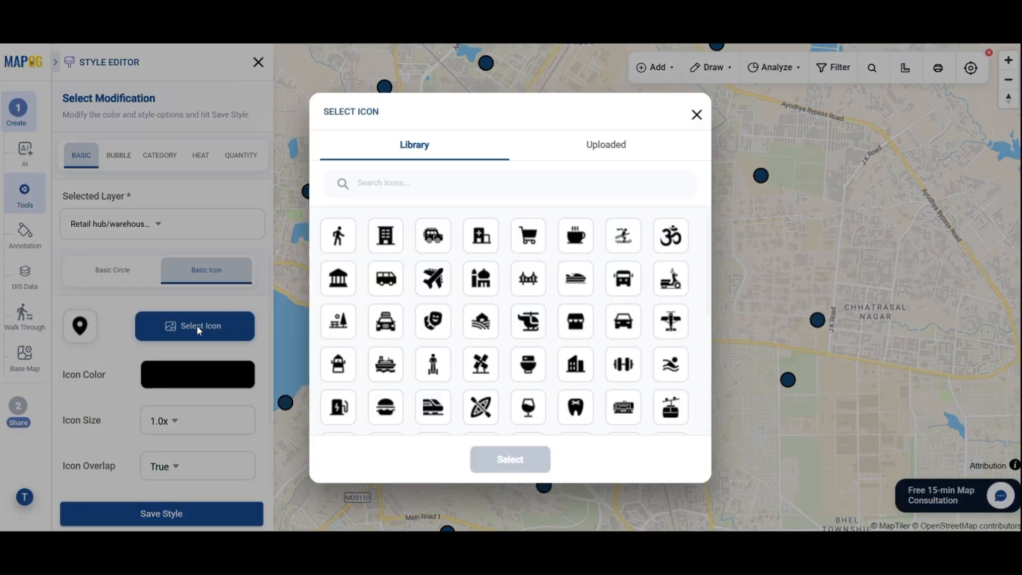
click(395, 235)
click(510, 458)
Color the icons deep red #a60a0a at 1.5x size, save the style, and view Retail Hub A
click(228, 376)
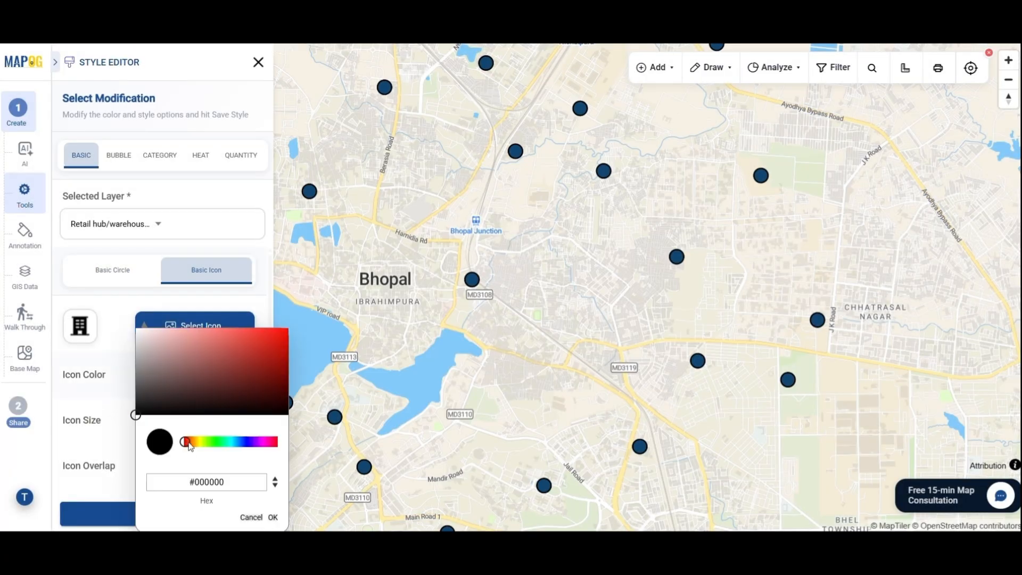
click(259, 442)
drag(259, 443, 277, 442)
click(280, 357)
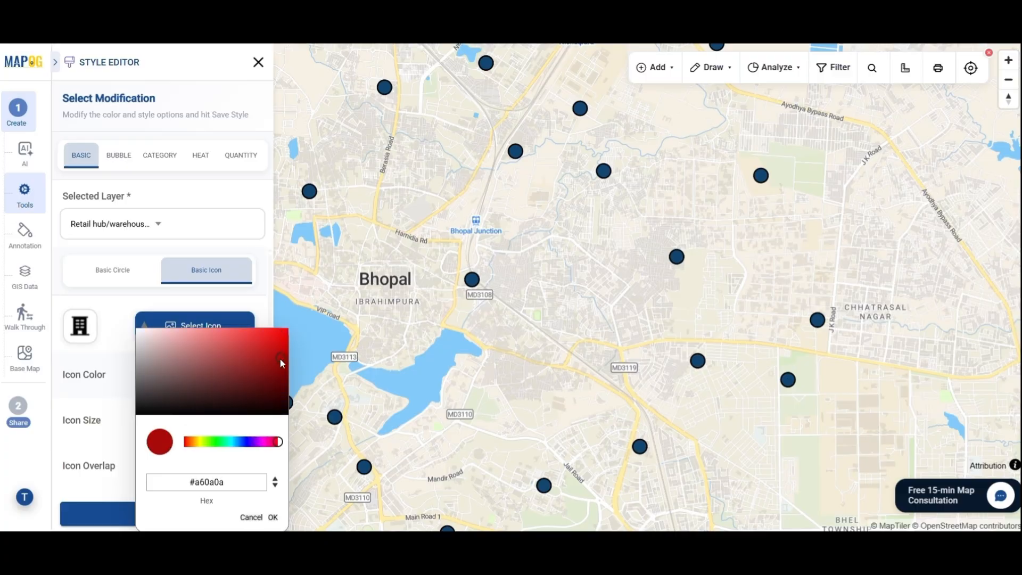
click(273, 517)
click(171, 424)
click(167, 358)
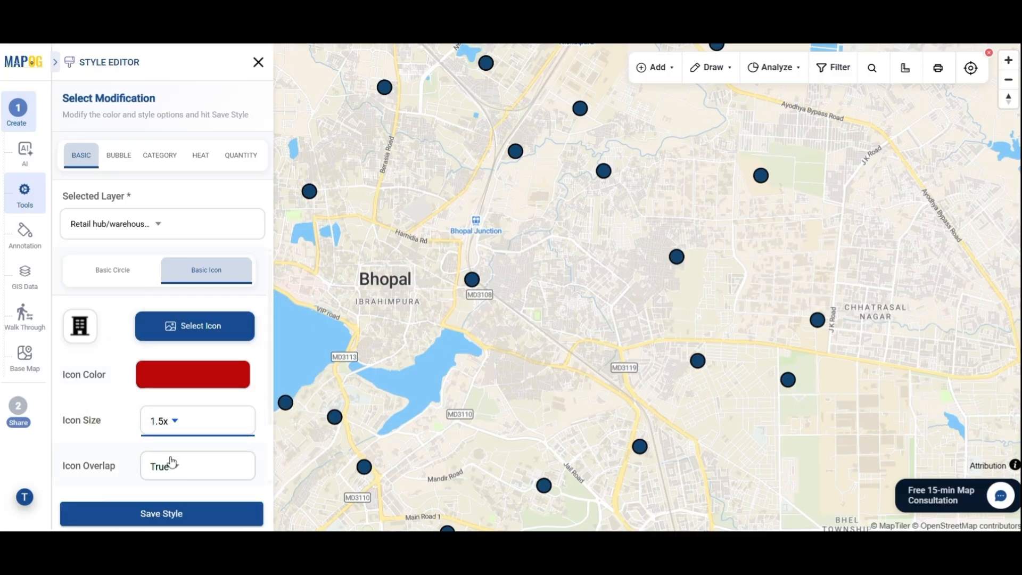
click(160, 514)
click(591, 317)
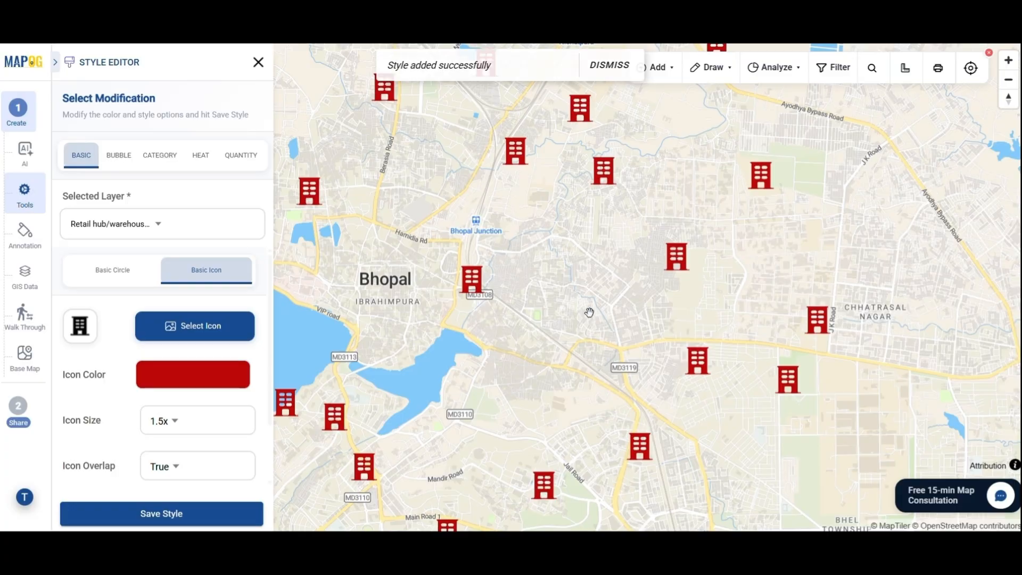
click(472, 278)
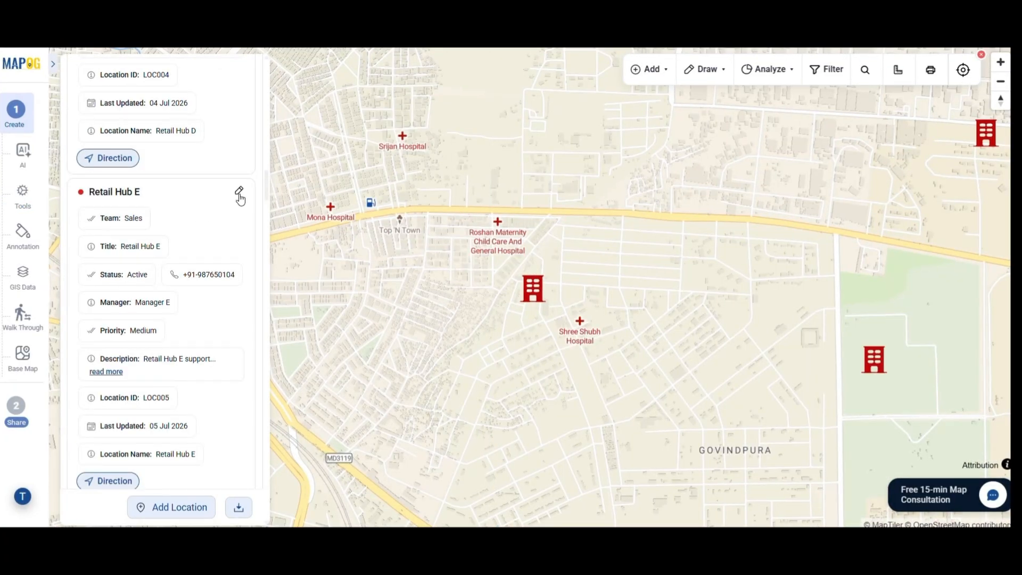
Edit Retail Hub E and add the downloaded warehouse photo
click(244, 192)
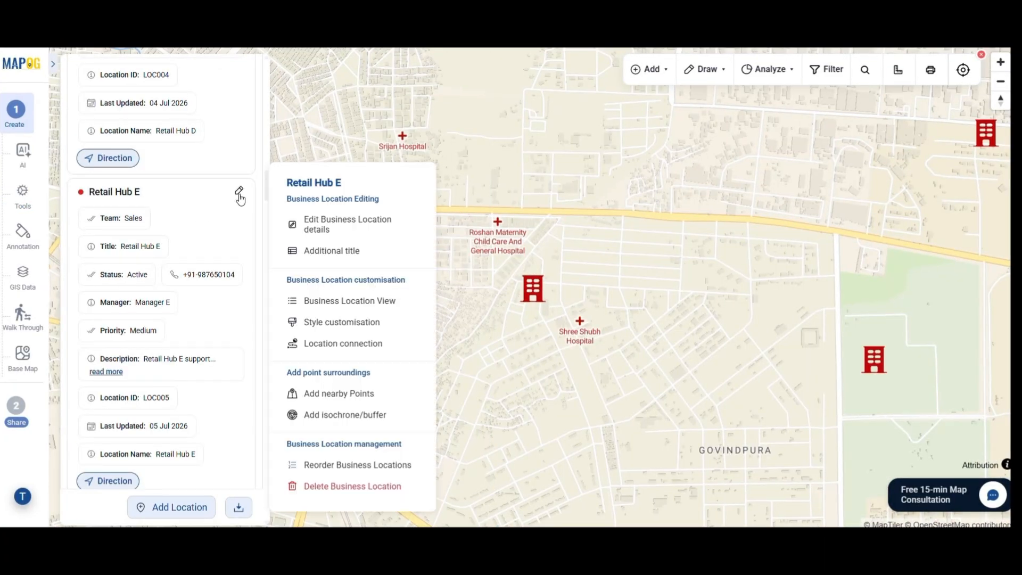
click(334, 239)
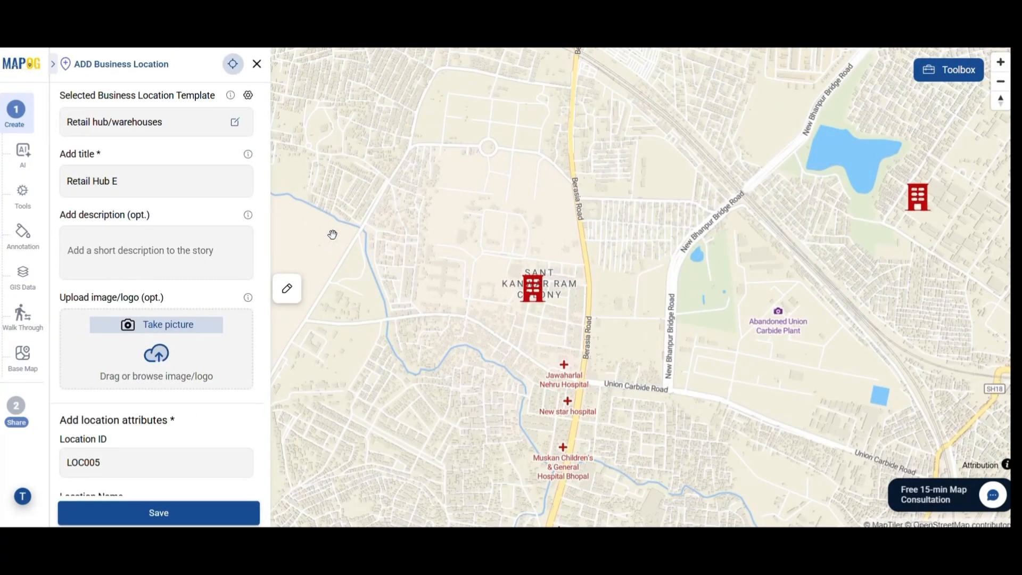
click(956, 36)
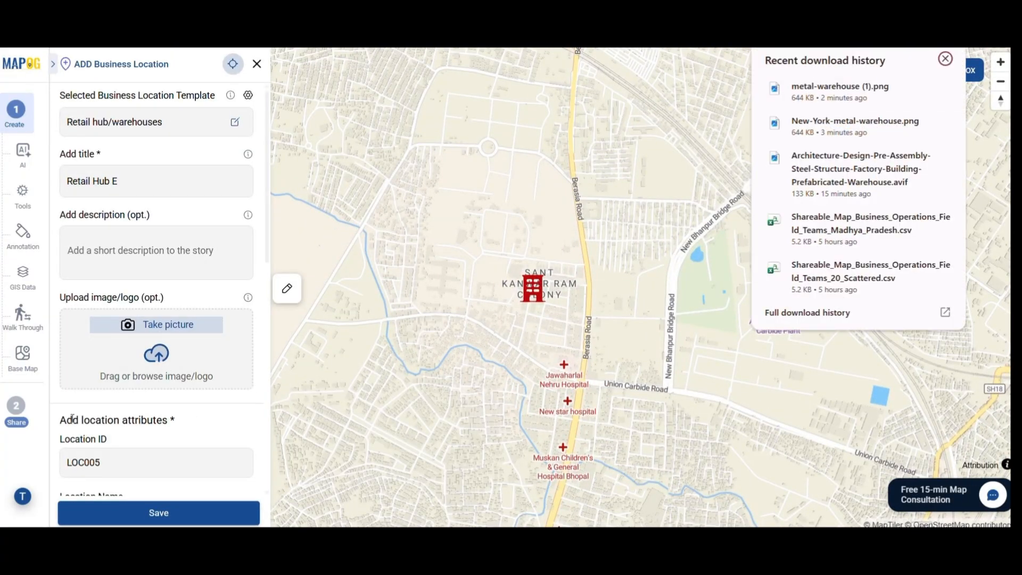
drag(839, 86, 144, 348)
Set Status to Pending Approval, Priority to Low, and pick the Last Updated date
scroll(174, 451, down, 4)
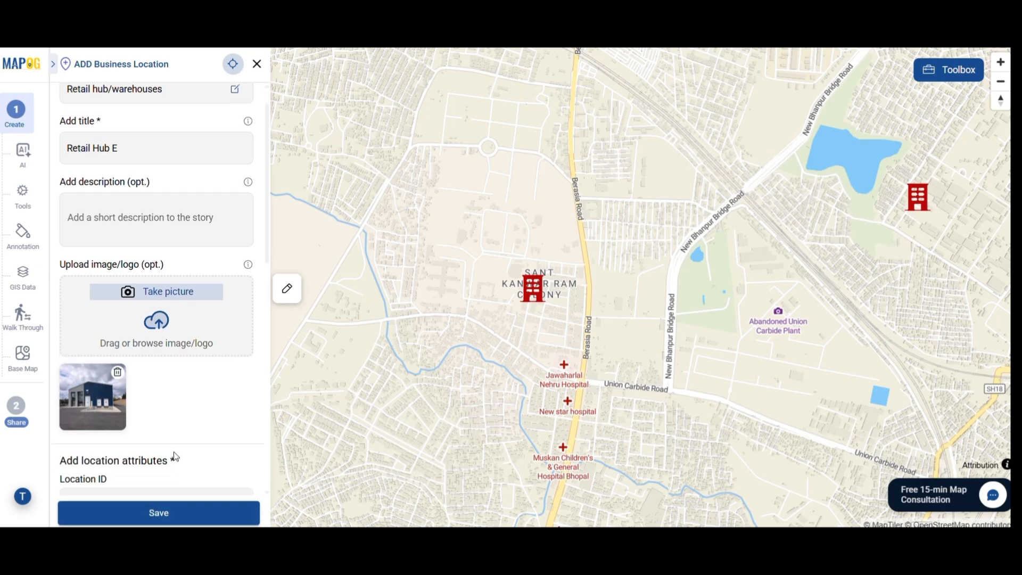
scroll(174, 451, down, 2)
click(94, 375)
click(101, 459)
scroll(94, 319, down, 3)
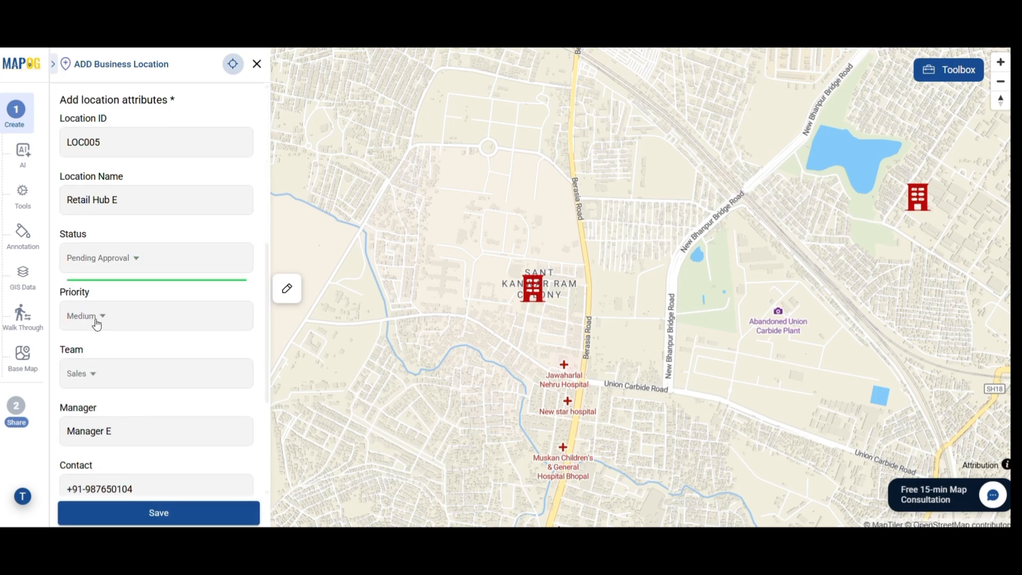
scroll(110, 366, down, 3)
click(238, 442)
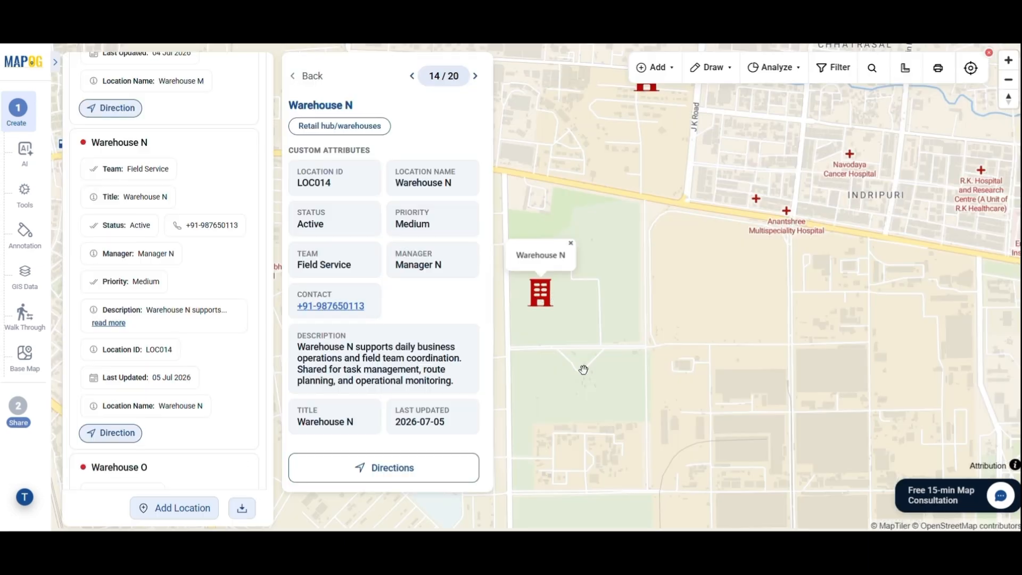
click(22, 417)
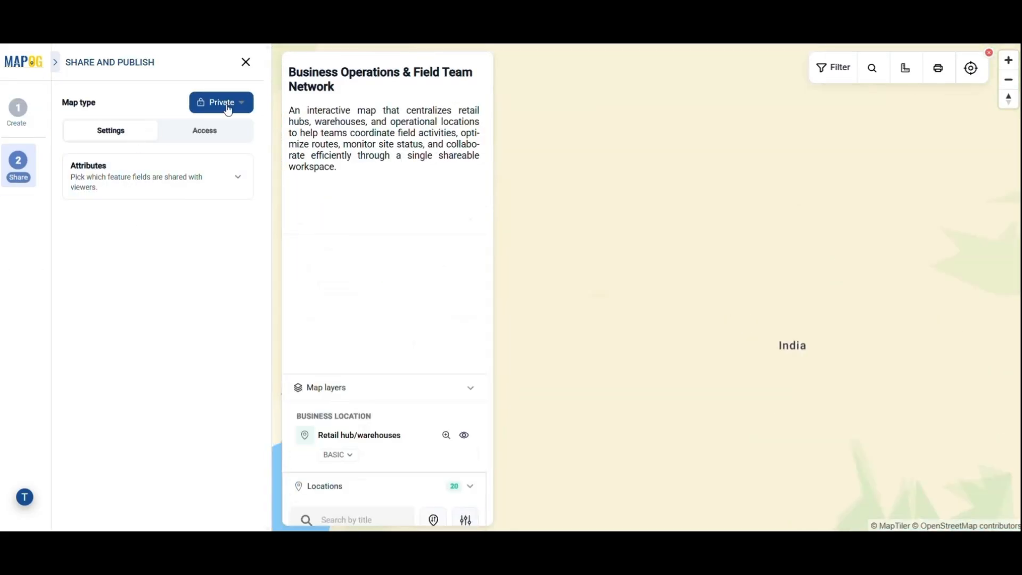
Make the map Public, copy its share link, and generate the embed code
click(226, 103)
click(235, 125)
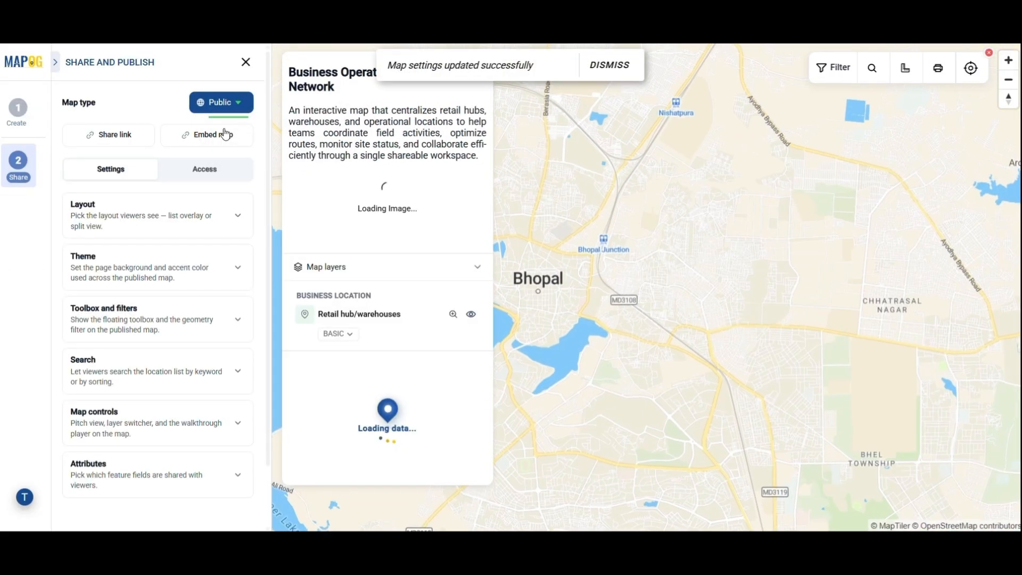
click(136, 149)
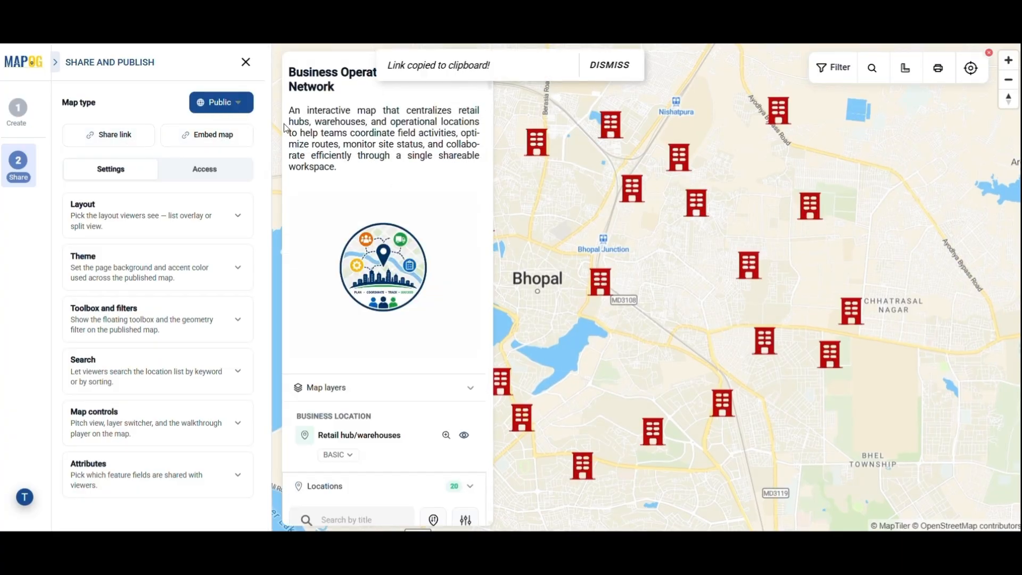
click(216, 136)
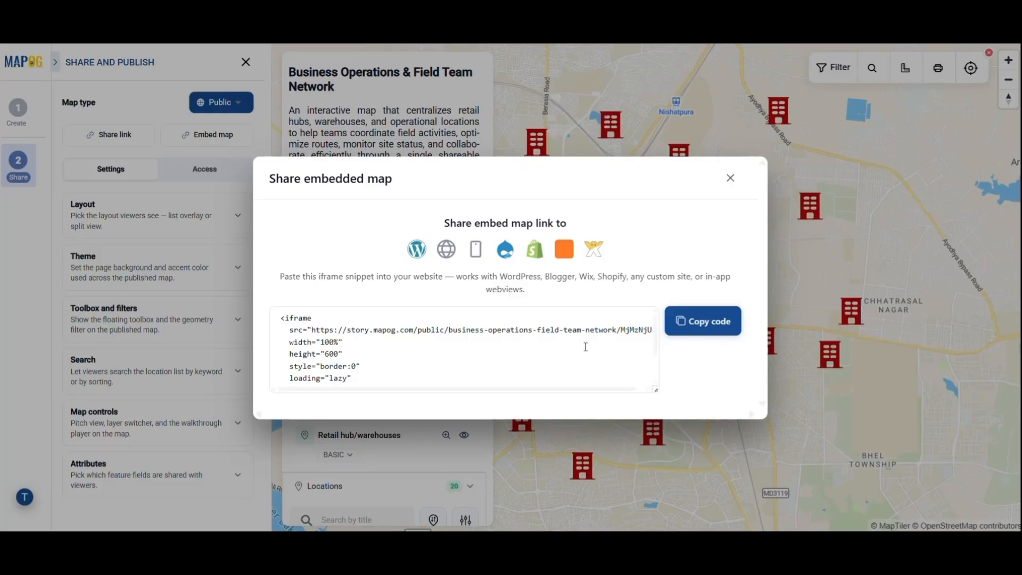
click(730, 178)
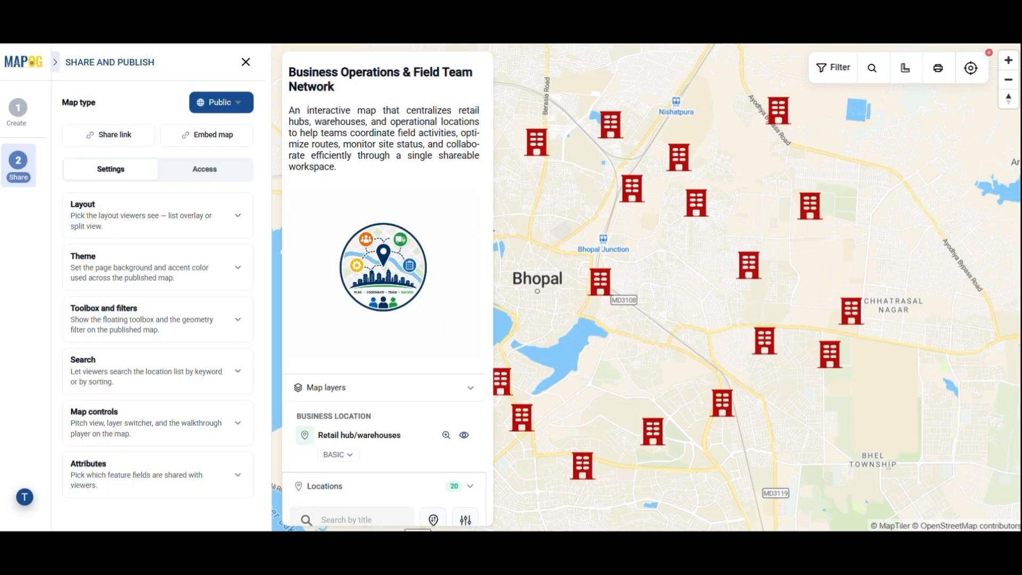
click(205, 168)
Switch the map's visibility back to Private
click(234, 103)
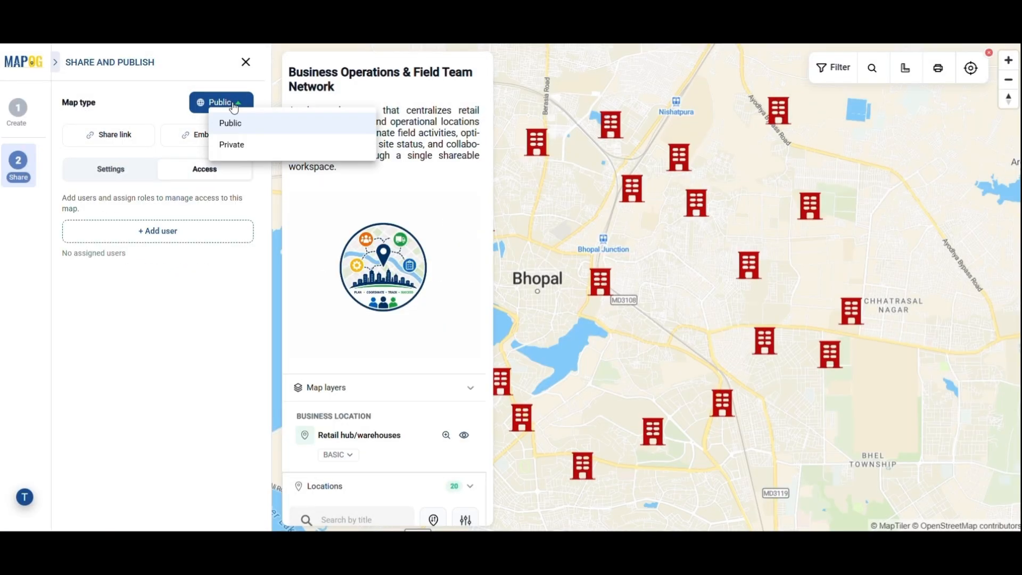
click(231, 154)
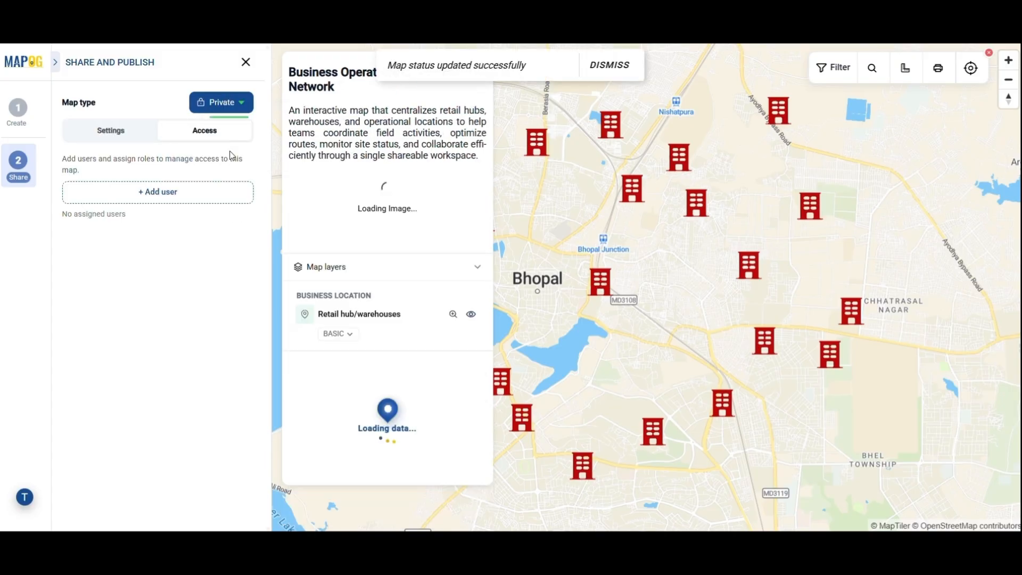
click(120, 132)
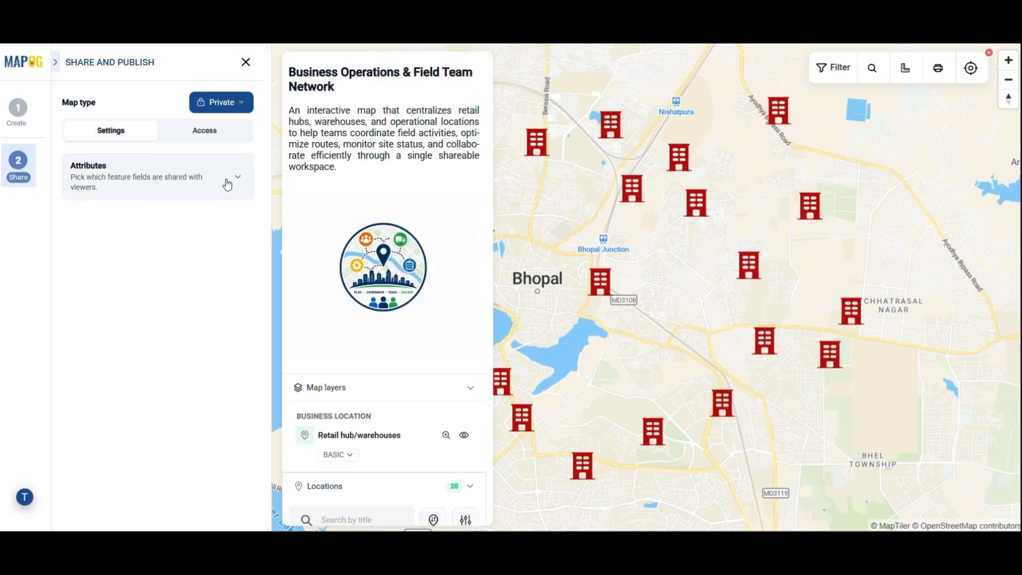
Limit shared Retail hub/warehouses fields to five, unchecking Manager, and start adding access users
click(228, 184)
click(235, 213)
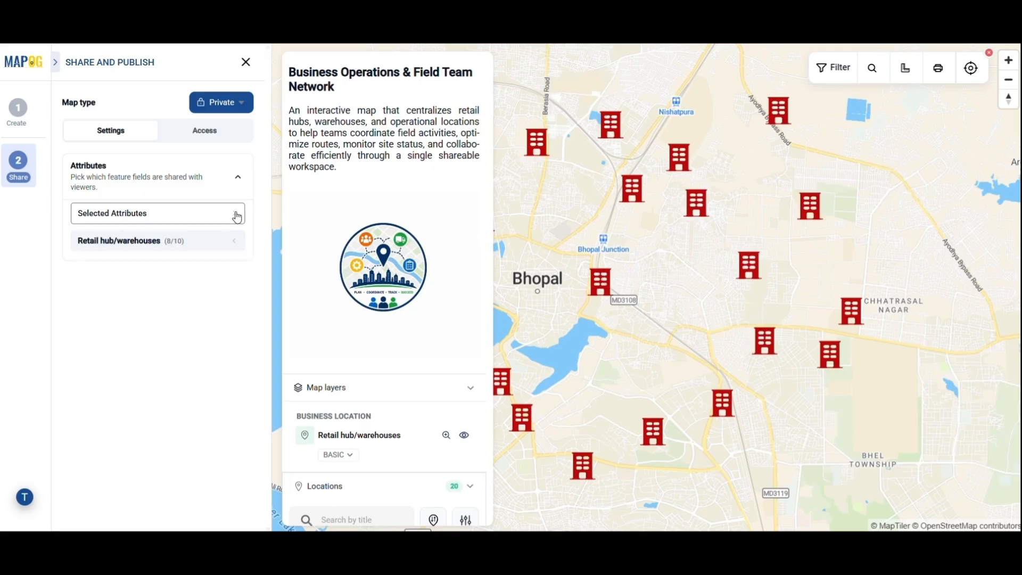
click(234, 249)
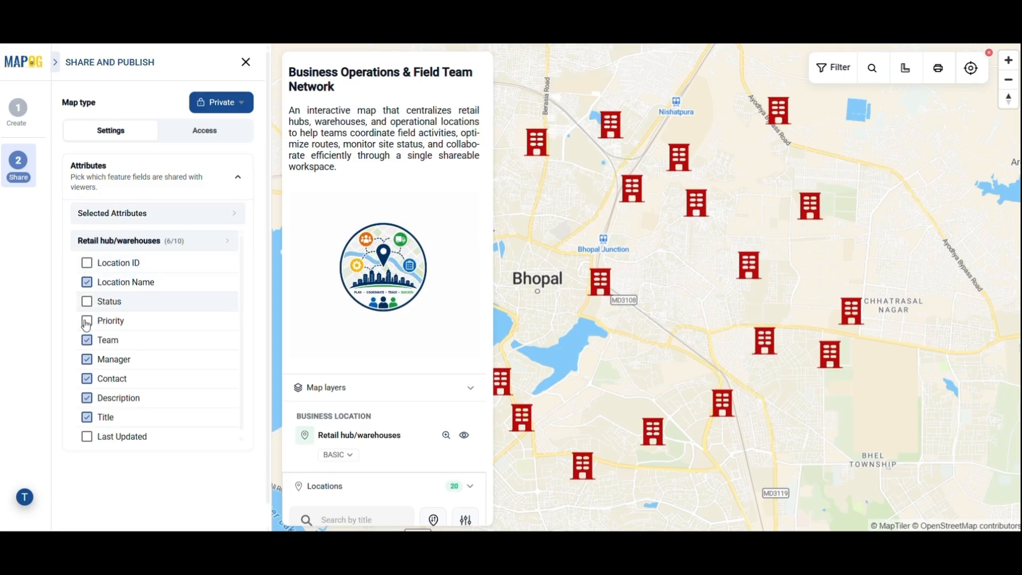
click(87, 360)
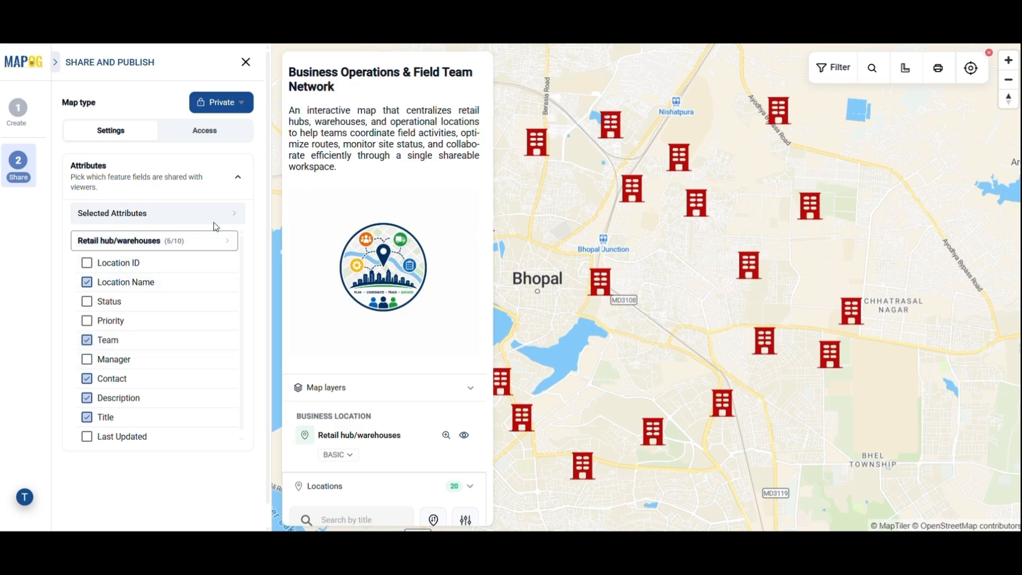
click(216, 133)
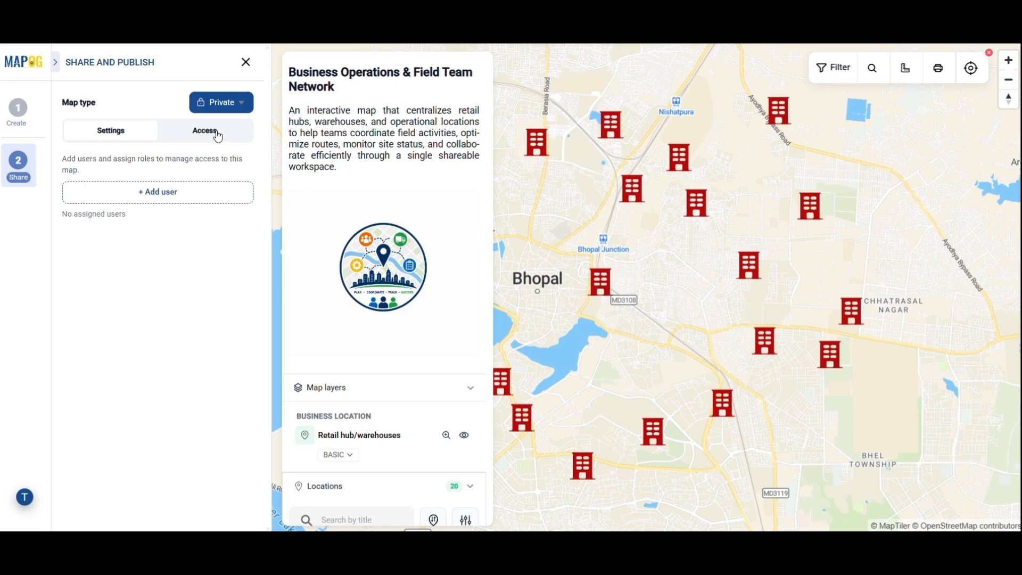
click(189, 196)
Select two team members and invite them to the private map with the Editor role
click(365, 277)
click(329, 383)
click(329, 404)
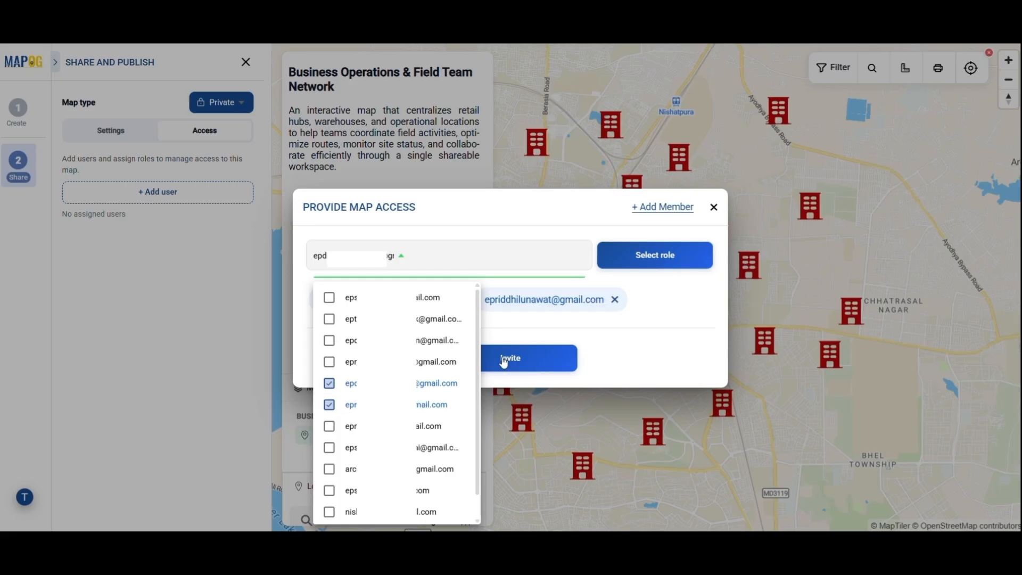
click(665, 255)
click(665, 254)
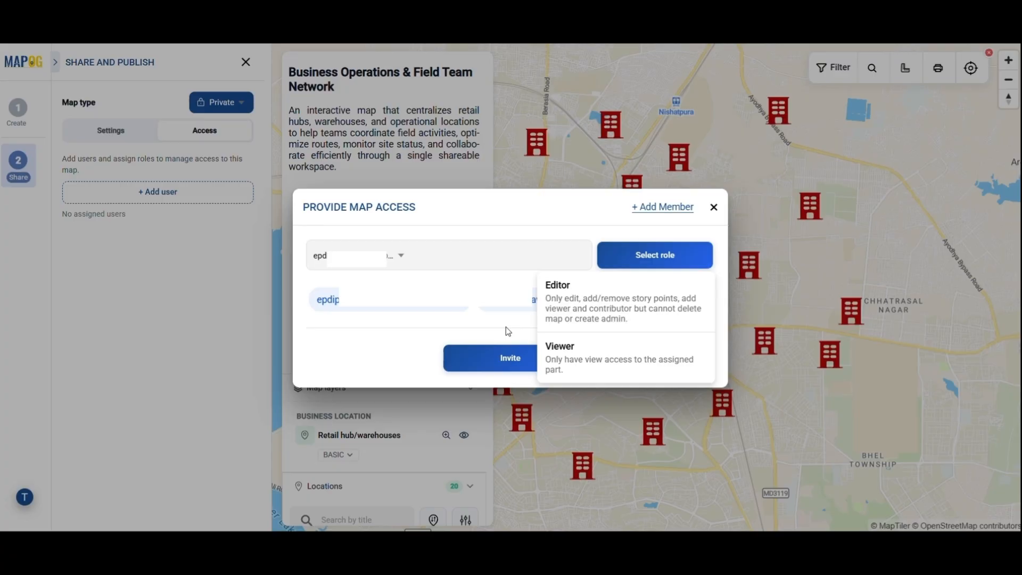
click(589, 319)
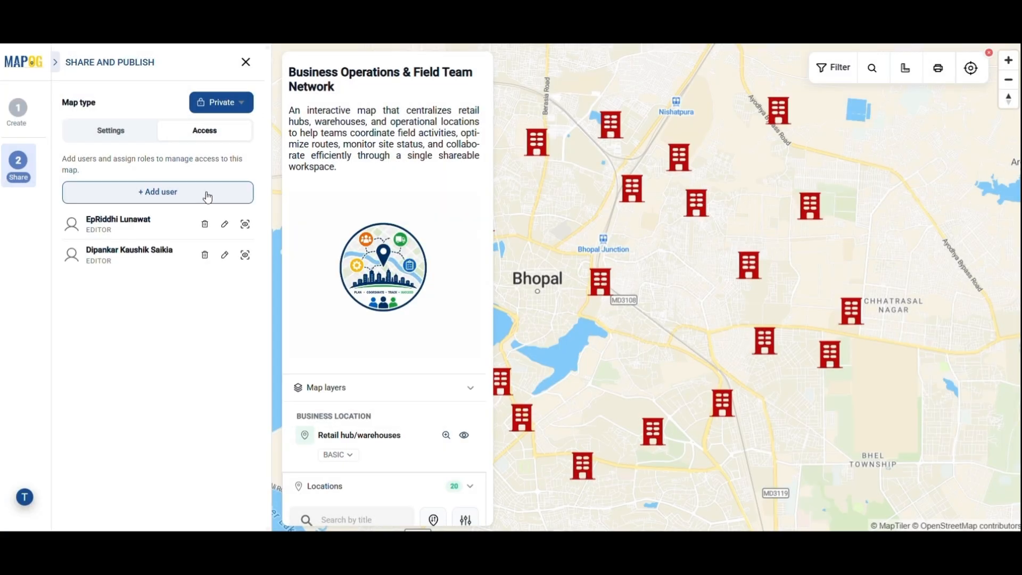
click(206, 194)
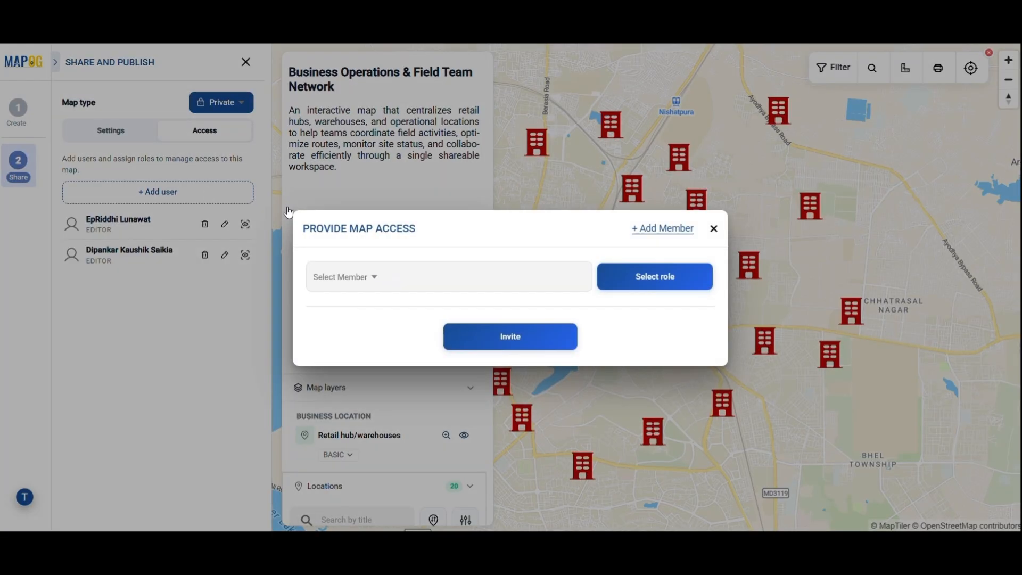
Invite a new member to the workspace by e-mail with the Admin role
click(662, 229)
click(505, 268)
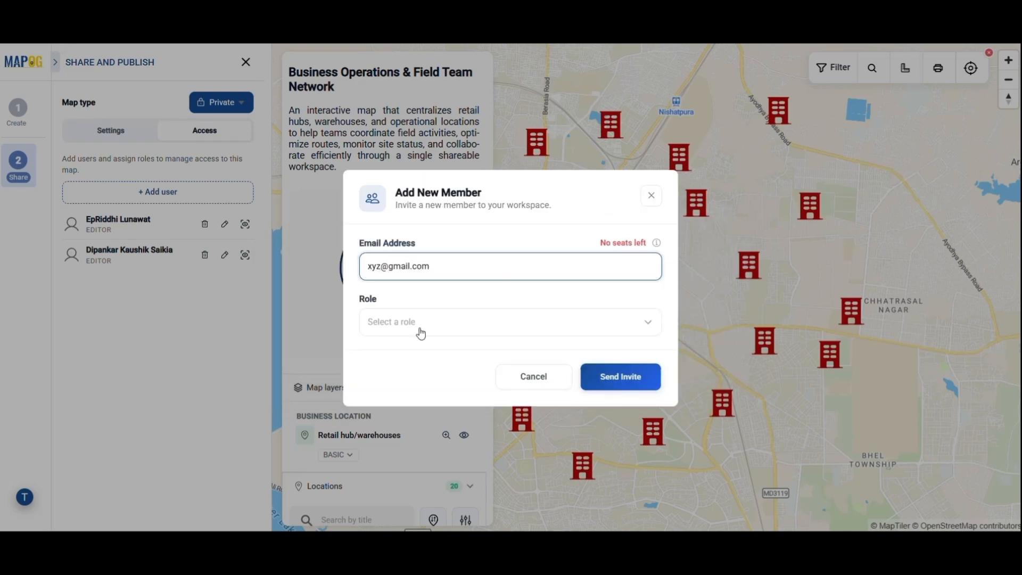
click(420, 330)
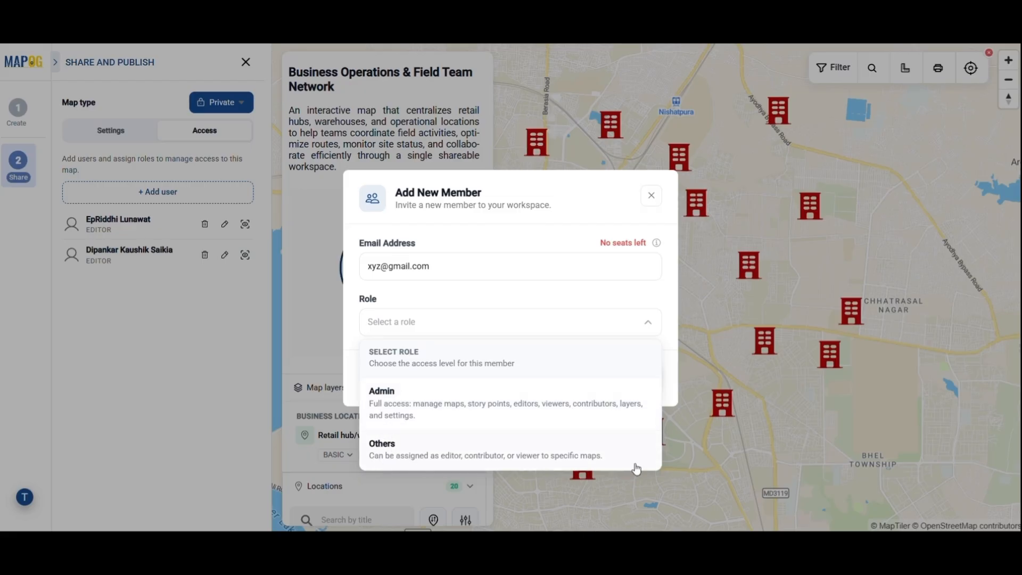
click(584, 400)
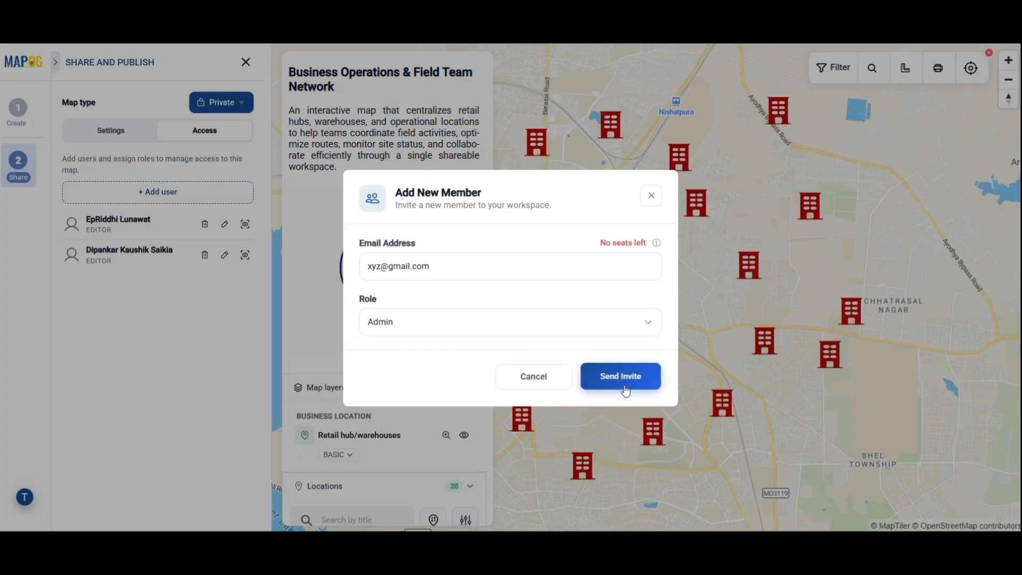
click(650, 197)
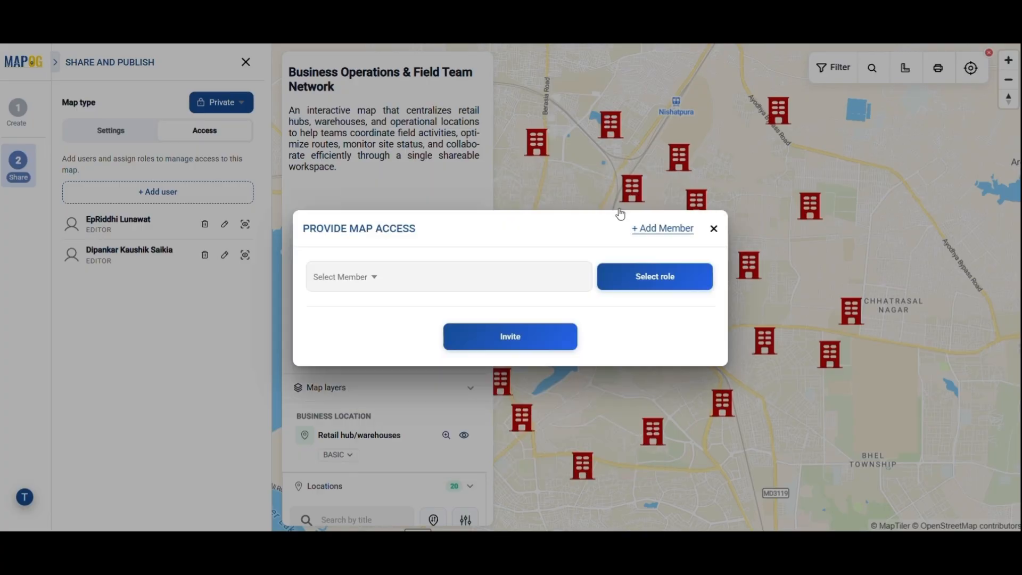
Add one team member to the map with Viewer access and confirm the invitation
click(372, 283)
click(328, 298)
click(654, 254)
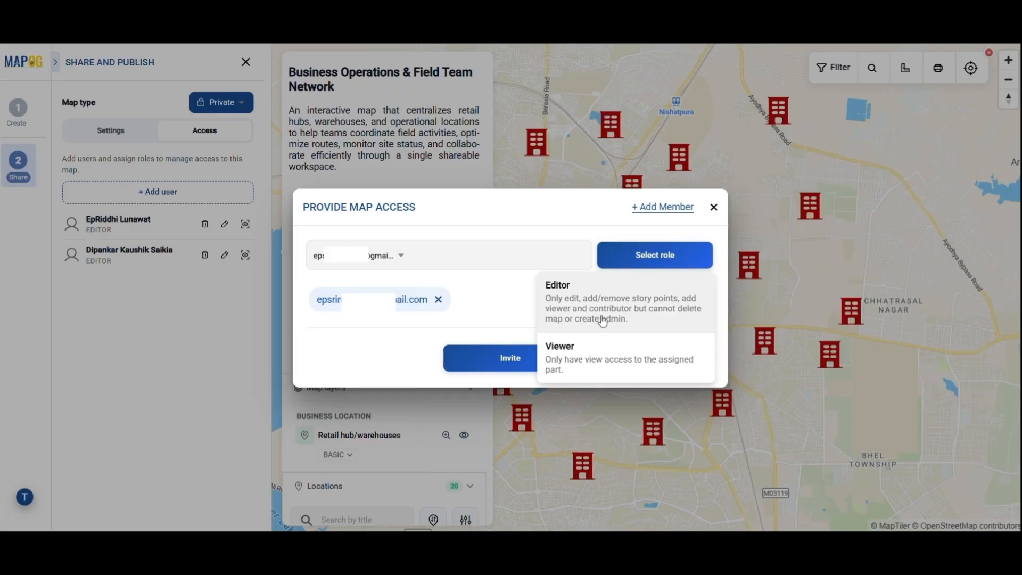
click(654, 372)
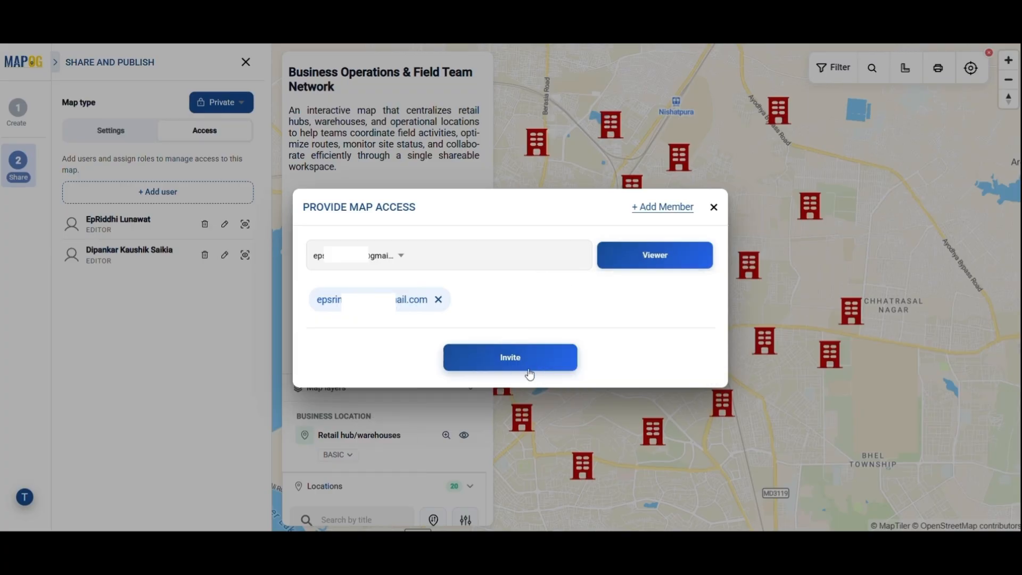
click(529, 372)
click(524, 355)
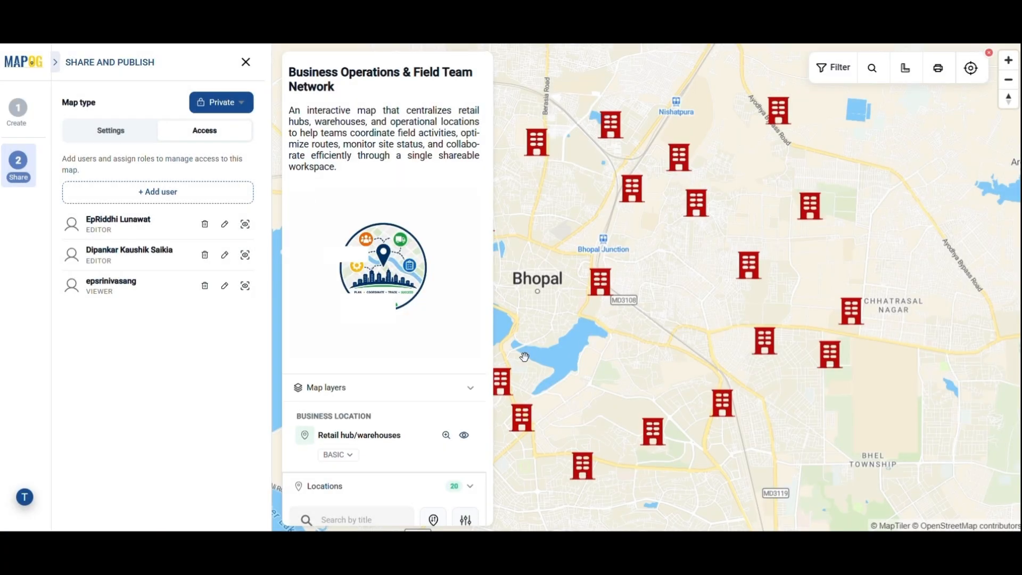
Open a warehouse marker's details and scroll to Retail Hub E's photo, Pending Approval status and Low priority
scroll(568, 377, down, 2)
scroll(568, 377, up, 2)
click(602, 288)
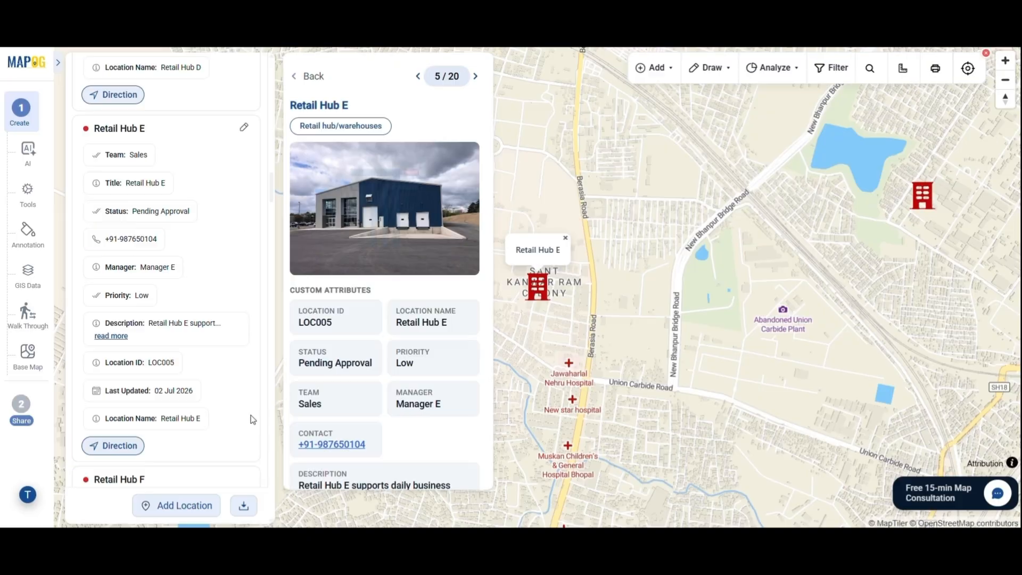
scroll(252, 417, down, 5)
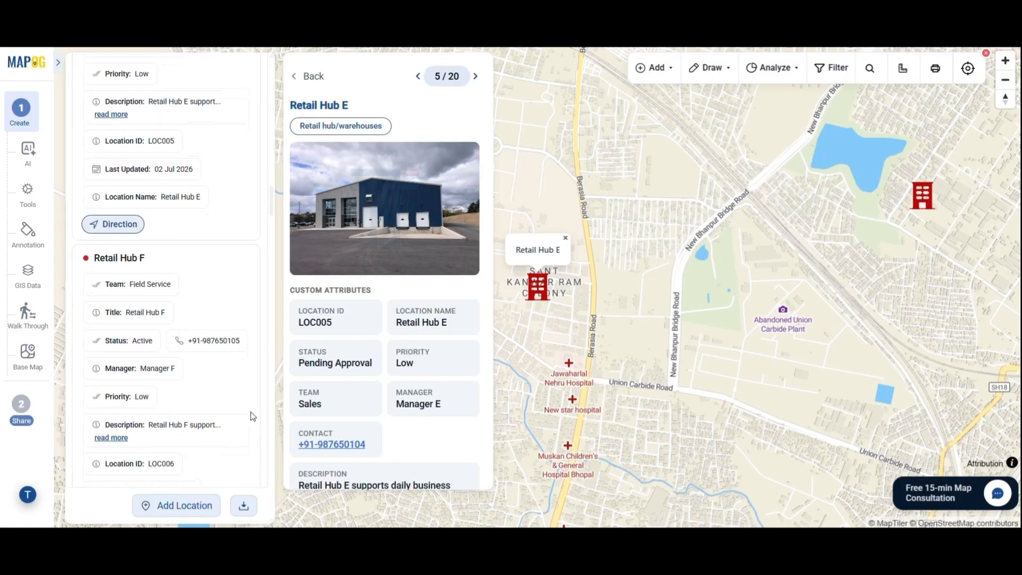
scroll(253, 416, down, 4)
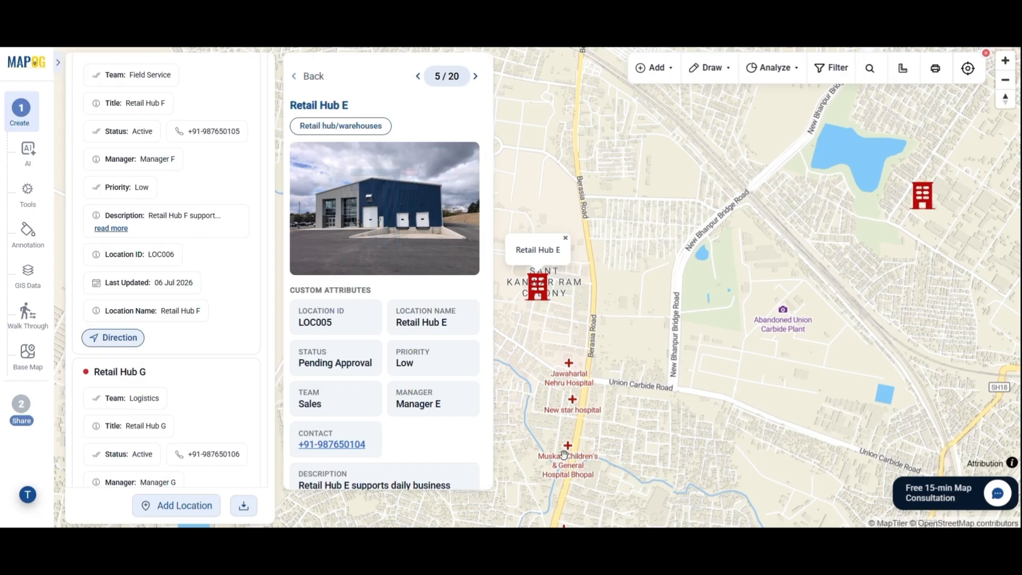